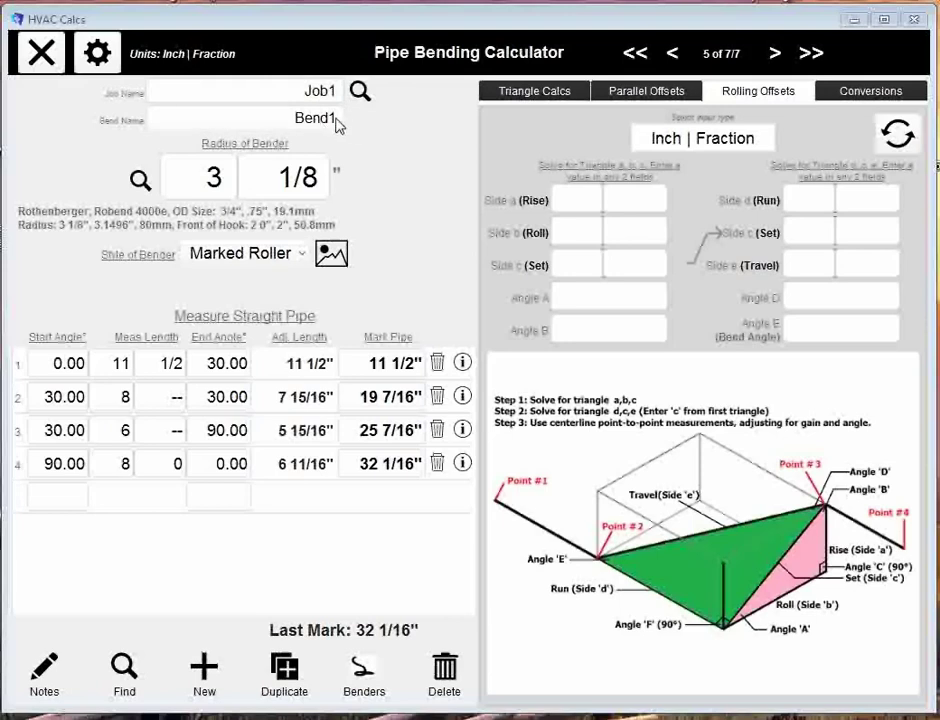
Step through the saved bend records to record 7 of 7, Offset Bend2.
{"action": "left_click", "coordinate": [772, 53]}
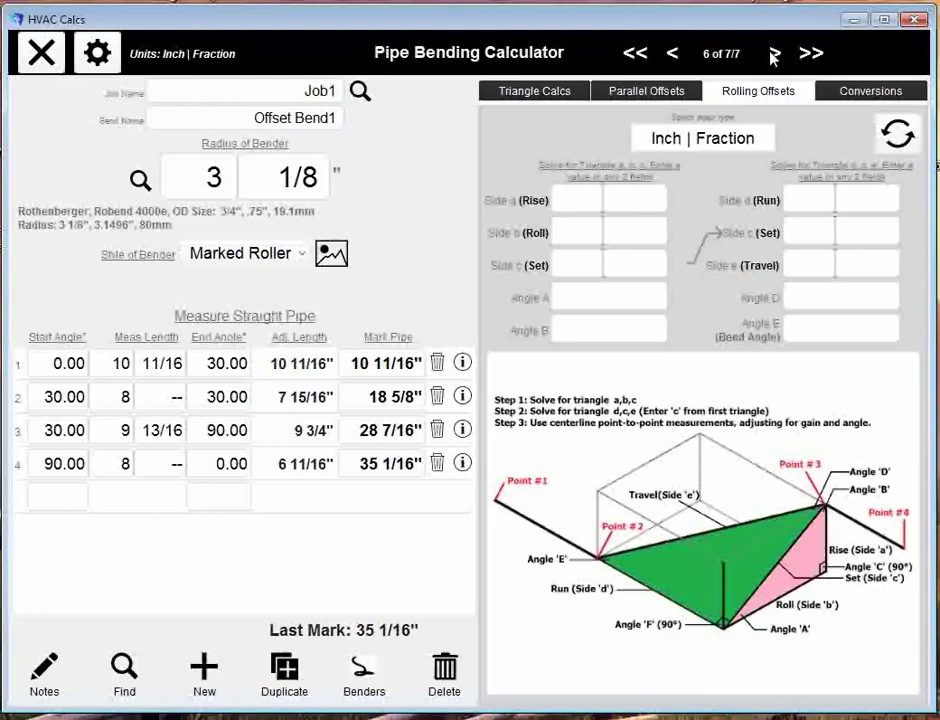
{"action": "left_click", "coordinate": [775, 55]}
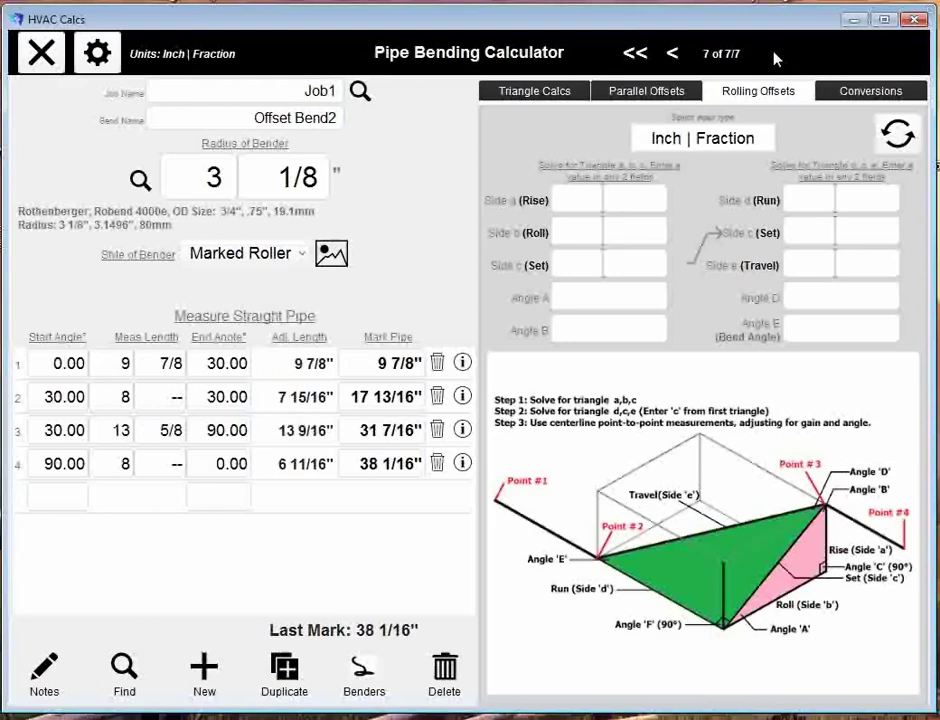
{"action": "left_click", "coordinate": [677, 55]}
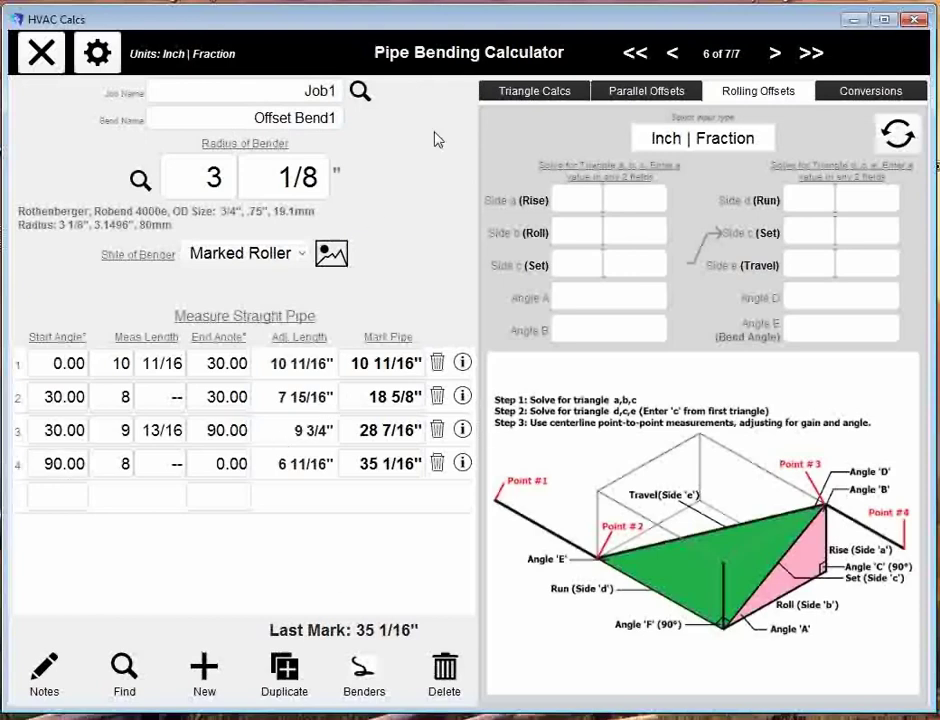
{"action": "left_click", "coordinate": [775, 53]}
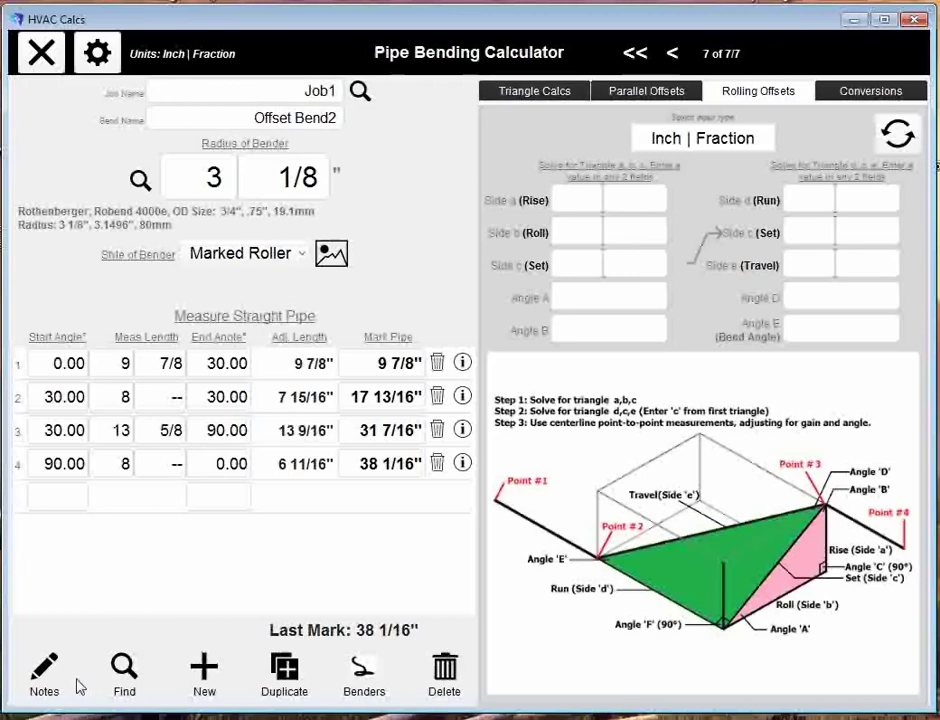
Add a new record with job name 'Sample Job 2' and bend name 'Rolling Offset'.
{"action": "left_click", "coordinate": [205, 671]}
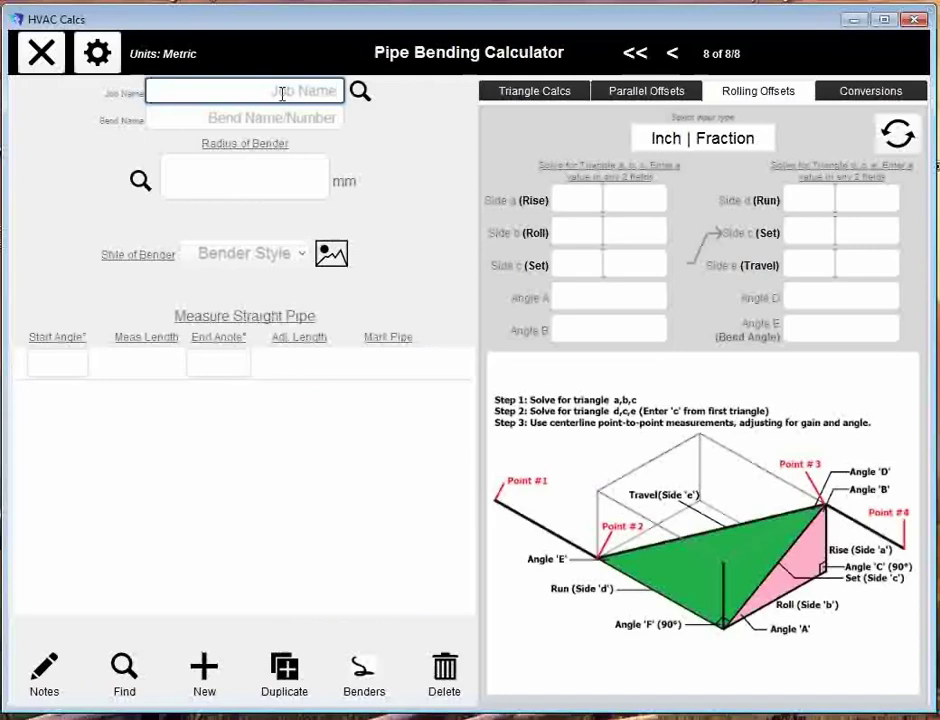
{"action": "type", "text": "sAM"}
{"action": "key", "text": "BackSpace"}
{"action": "key", "text": "BackSpace"}
{"action": "key", "text": "BackSpace"}
{"action": "type", "text": "Sample Job"}
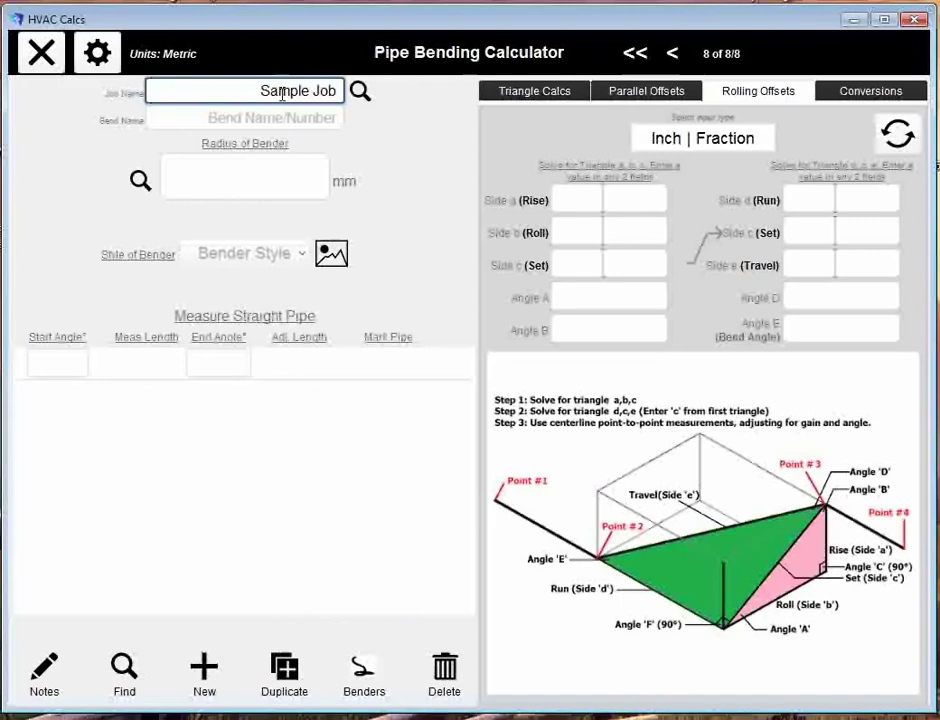
{"action": "type", "text": " 2"}
{"action": "key", "text": "Tab"}
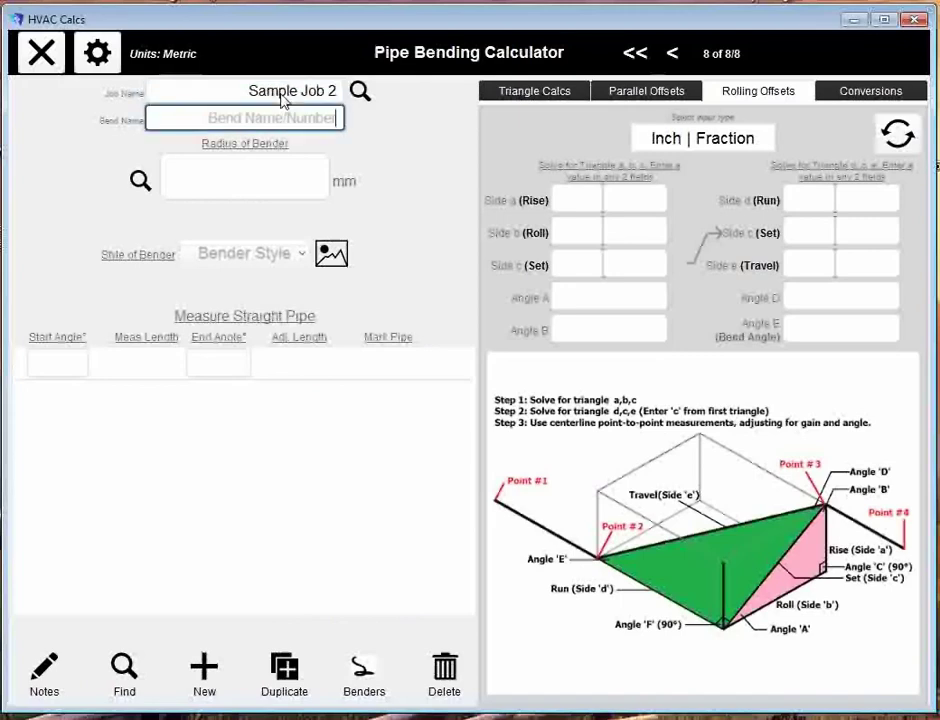
{"action": "type", "text": "Rolling"}
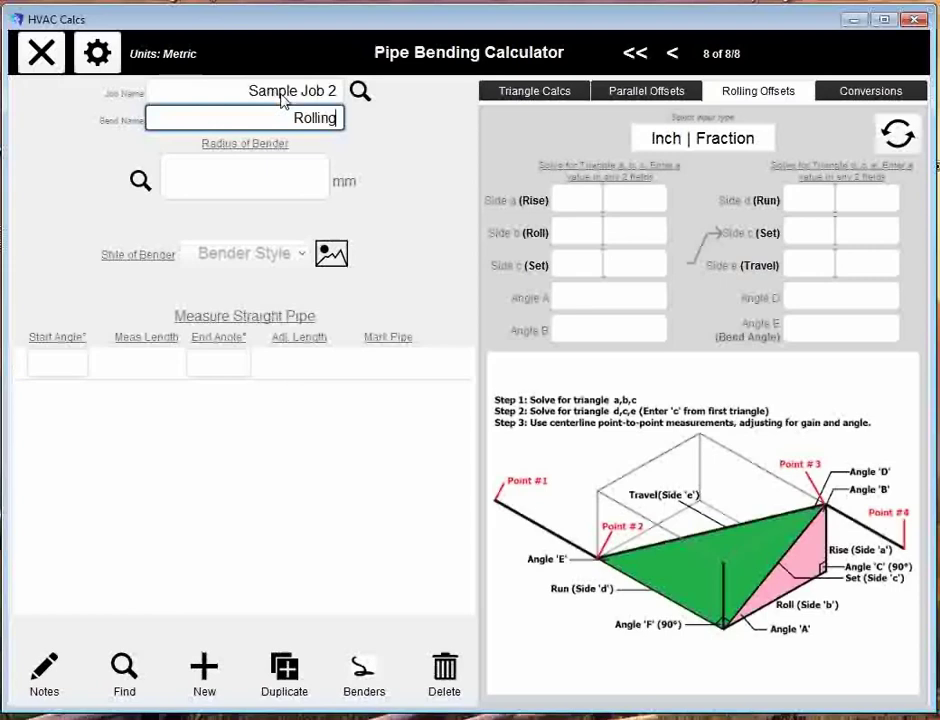
{"action": "type", "text": " Offset"}
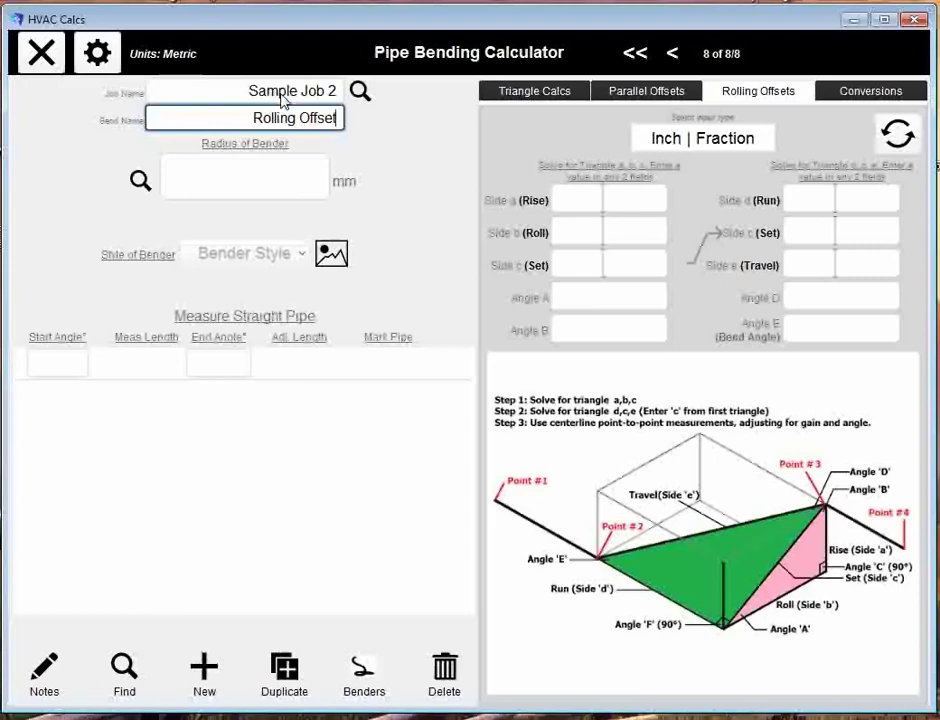
Switch the record's measurement units to Inch | Fraction.
{"action": "left_click", "coordinate": [92, 84]}
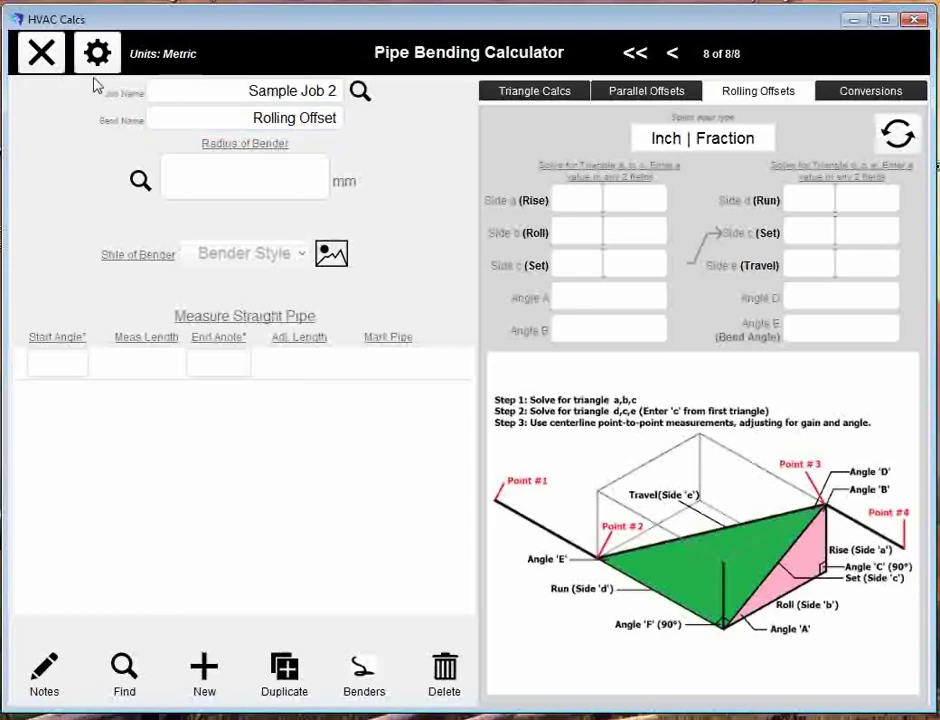
{"action": "left_click", "coordinate": [147, 68]}
{"action": "left_click", "coordinate": [152, 70]}
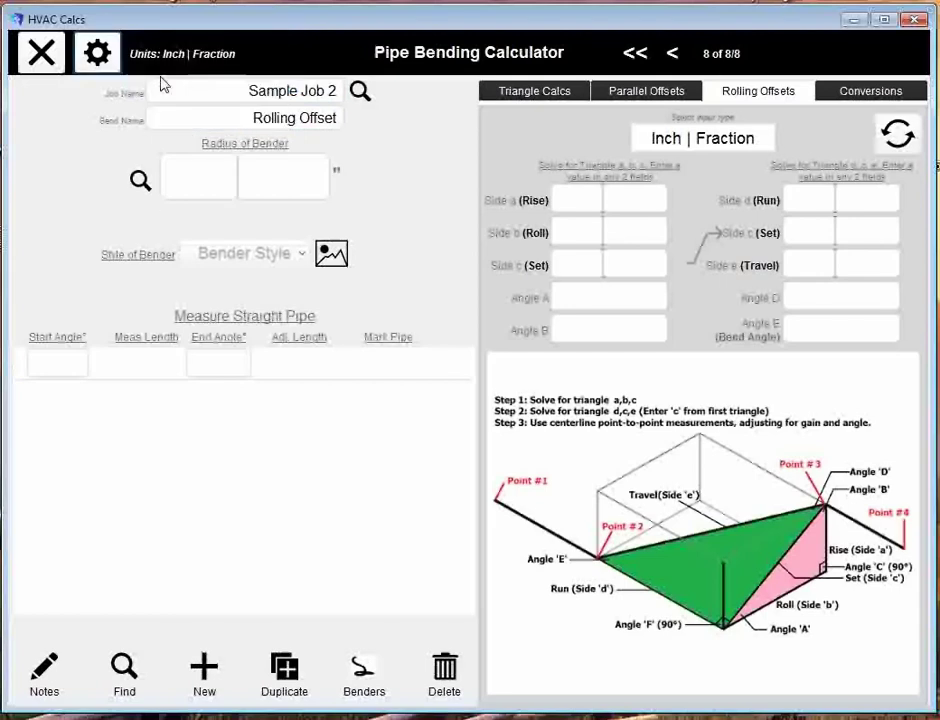
Choose the 3/4" Rothenberger bender with Marked Roller bender style.
{"action": "left_click", "coordinate": [140, 181]}
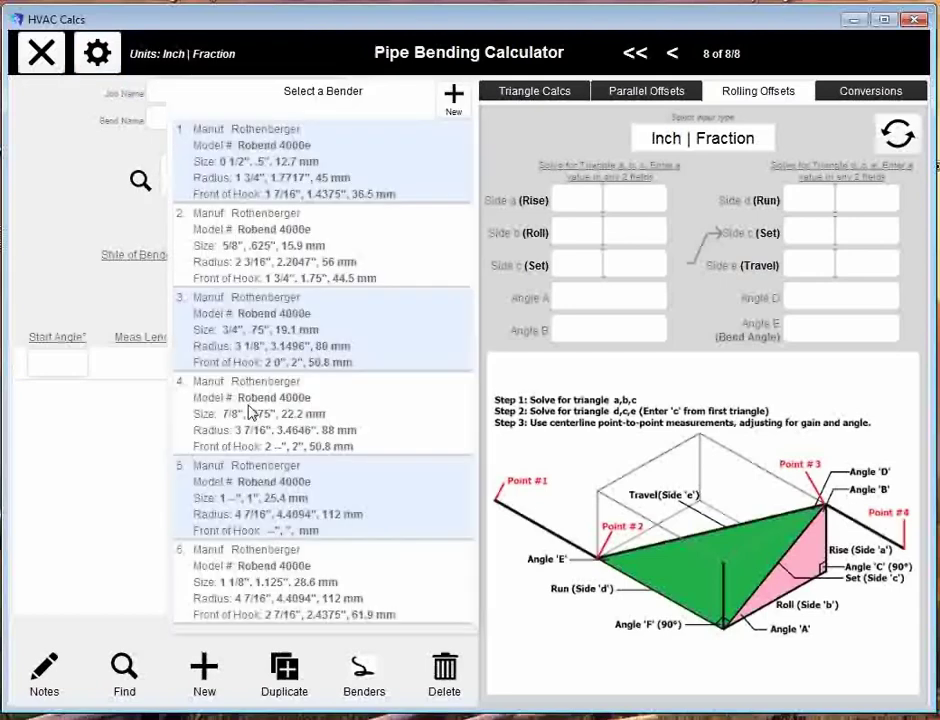
{"action": "left_click", "coordinate": [201, 333]}
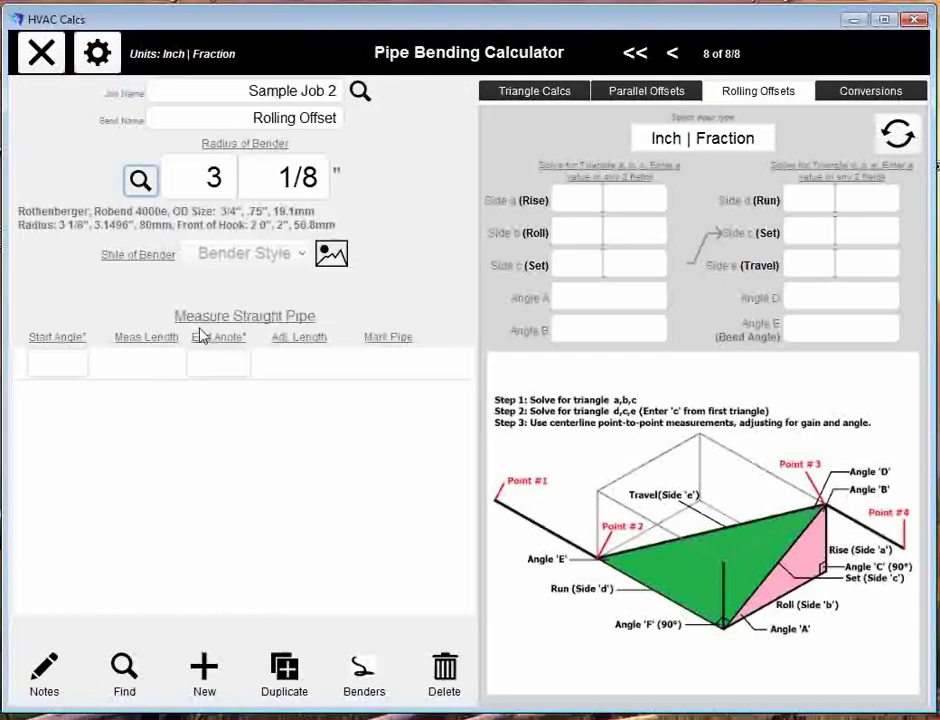
{"action": "left_click", "coordinate": [266, 257]}
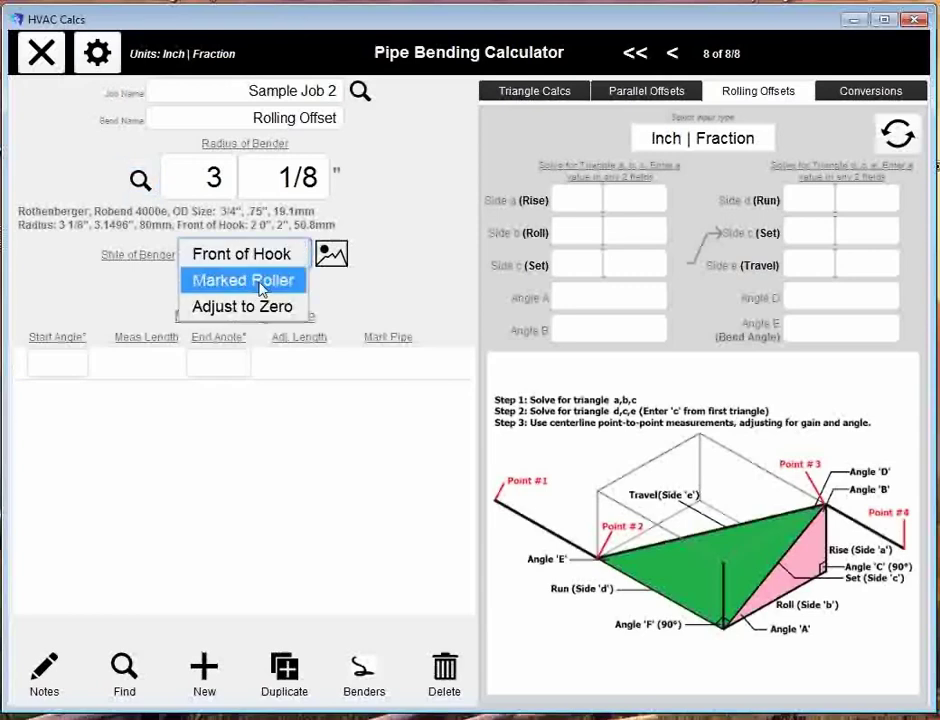
{"action": "left_click", "coordinate": [260, 283]}
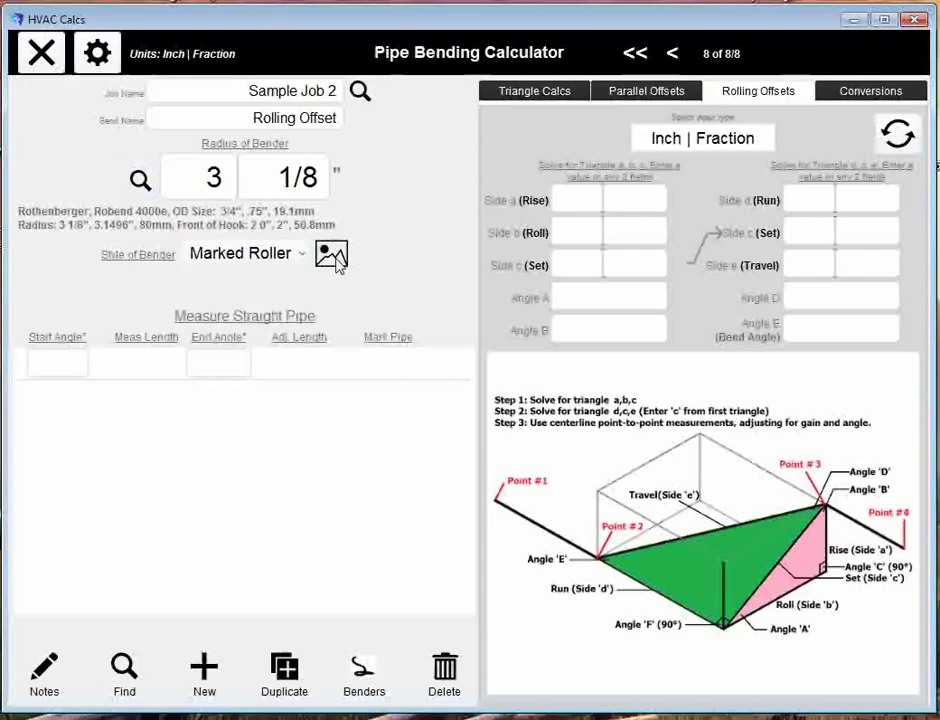
Enlarge the Types of Bender Styles diagram in Windows Photo Viewer.
{"action": "mouse_move", "coordinate": [330, 253]}
{"action": "left_click", "coordinate": [445, 262]}
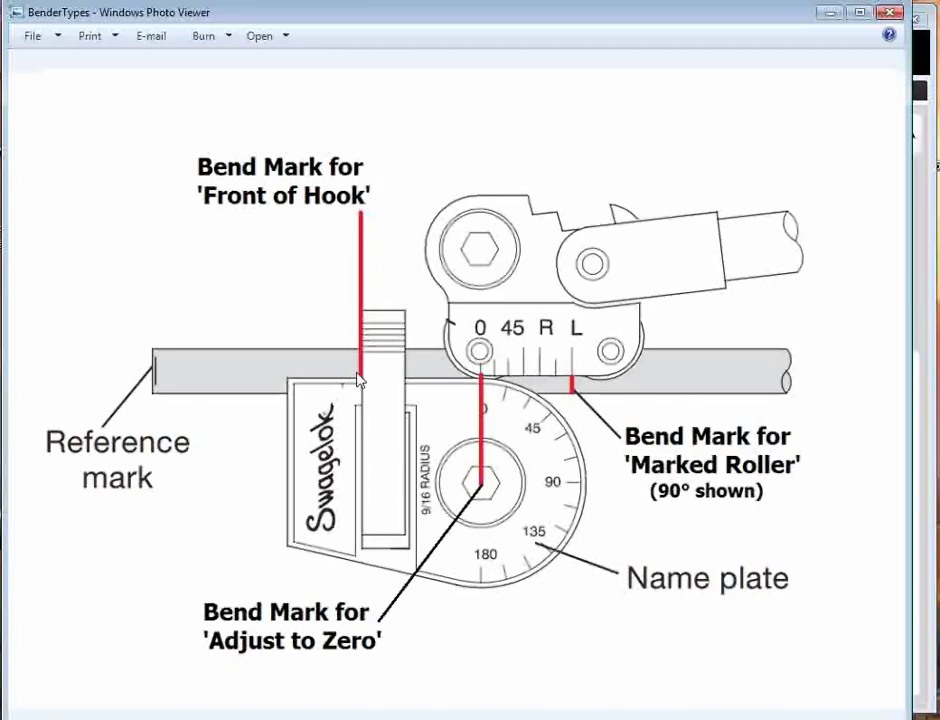
Close Windows Photo Viewer to return to the Rolling Offsets tab.
{"action": "left_click", "coordinate": [889, 12]}
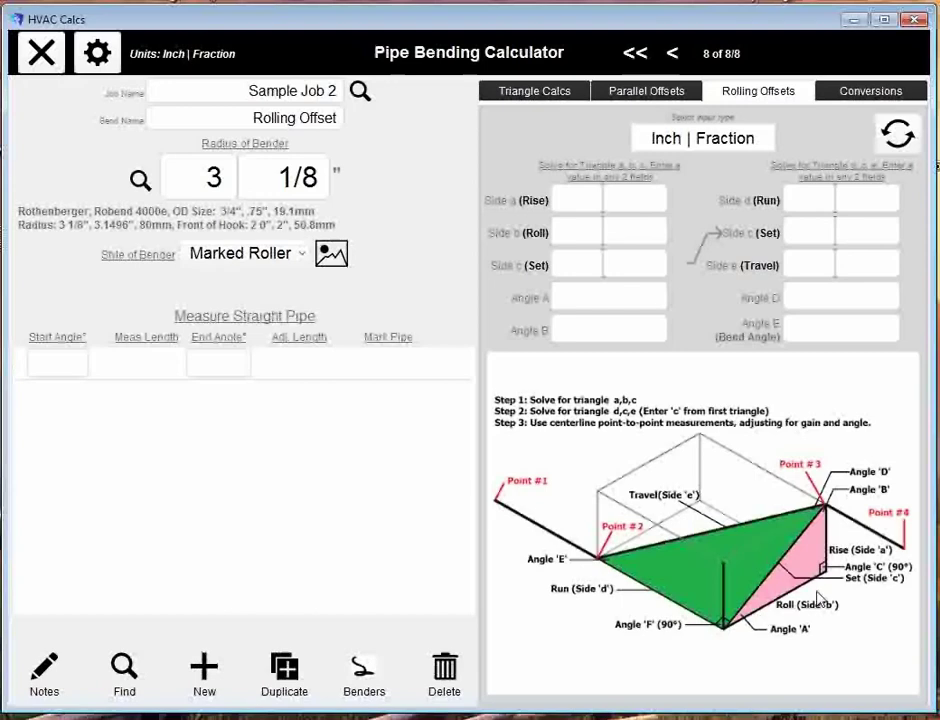
Enter Roll 7" and Rise 5" in the first triangle, solving Set 8 5/8".
{"action": "left_click", "coordinate": [568, 231]}
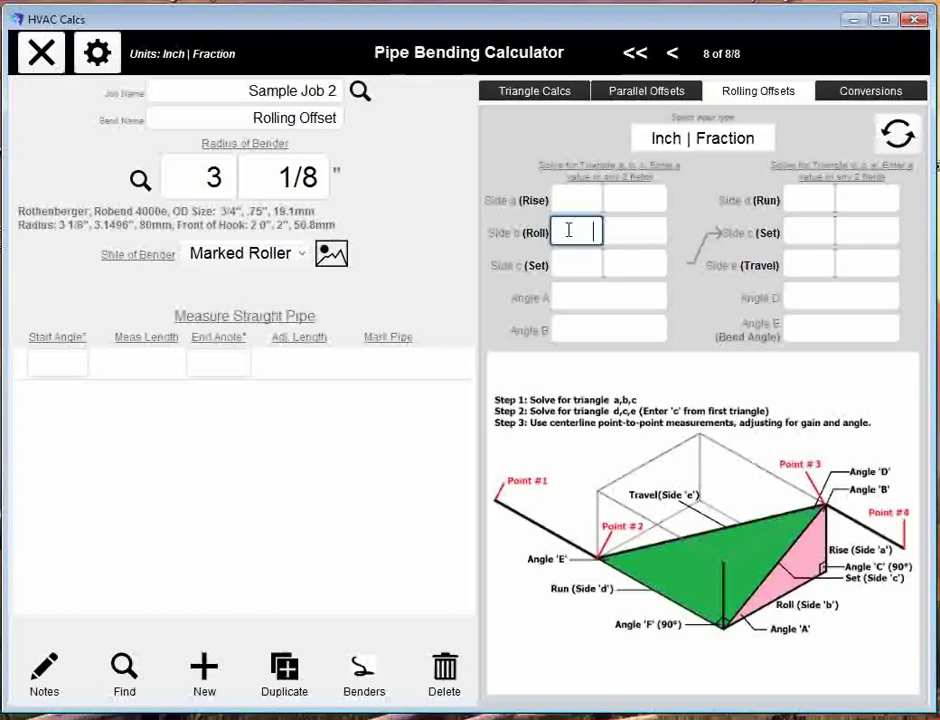
{"action": "key", "text": "Tab"}
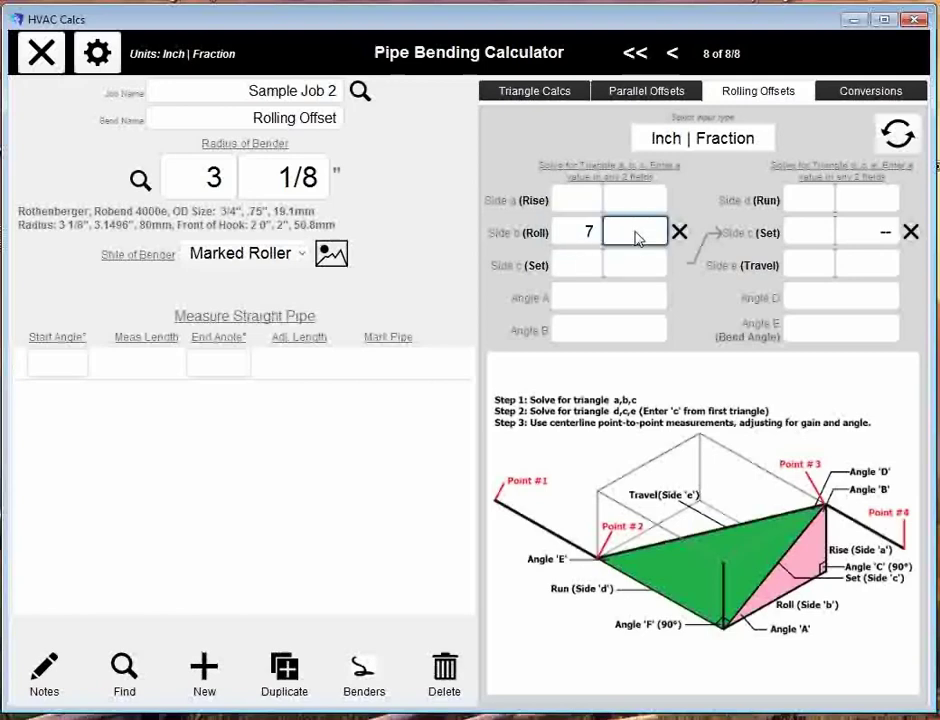
{"action": "left_click", "coordinate": [632, 238]}
{"action": "left_click", "coordinate": [632, 241]}
{"action": "left_click", "coordinate": [585, 203]}
{"action": "left_click", "coordinate": [634, 203]}
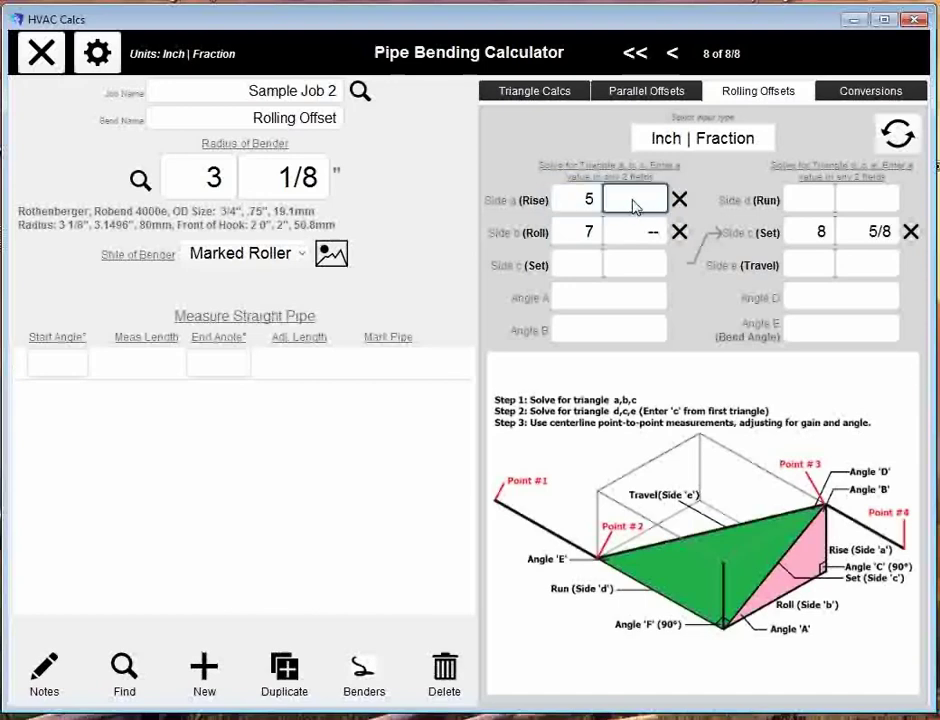
{"action": "left_click", "coordinate": [570, 158]}
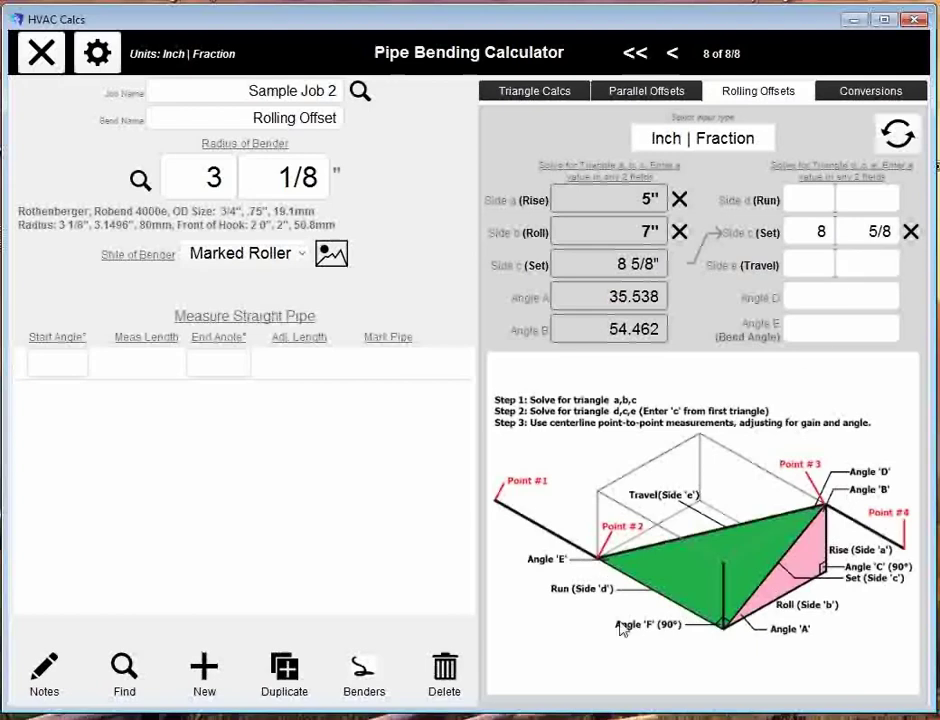
{"action": "left_click", "coordinate": [818, 201]}
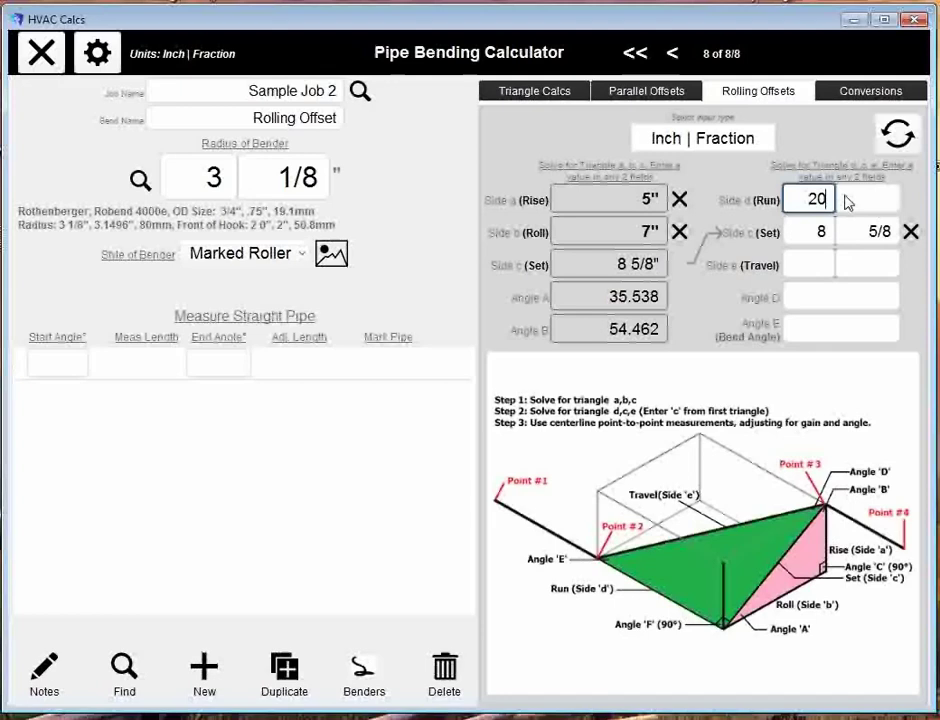
{"action": "key", "text": "Tab"}
{"action": "key", "text": "Return"}
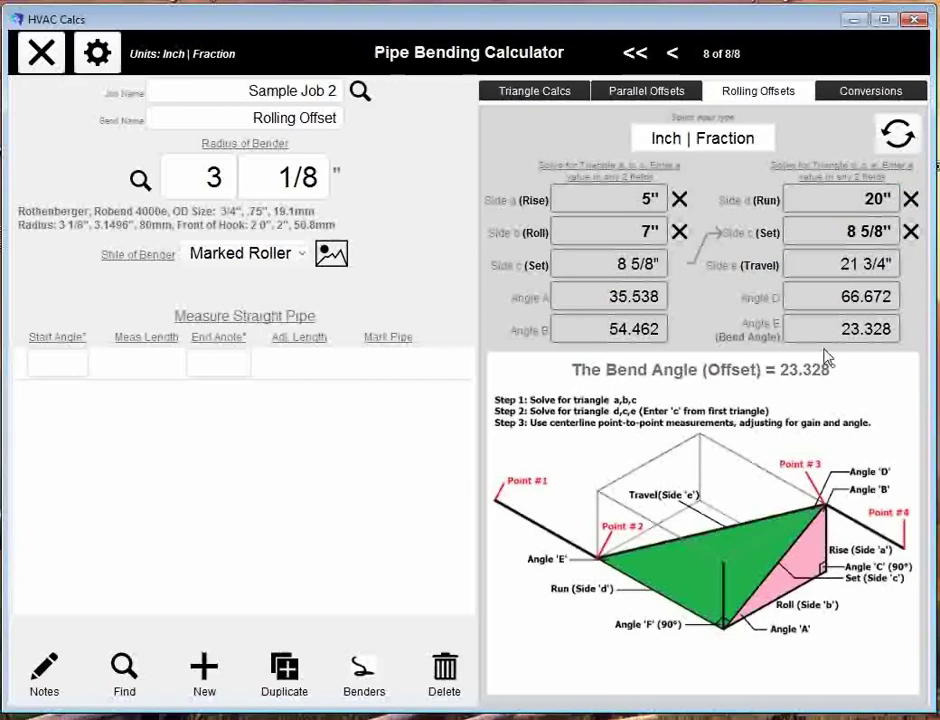
{"action": "left_click", "coordinate": [910, 200]}
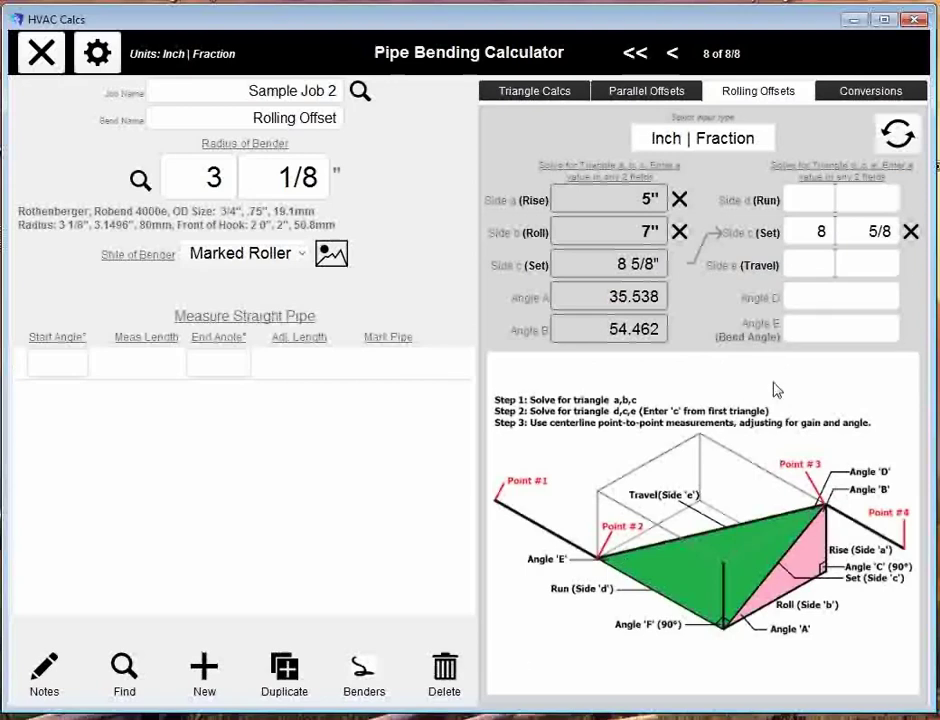
Try bend angles of 30° and then 45°, clearing the second triangle's results each time.
{"action": "left_click", "coordinate": [829, 330]}
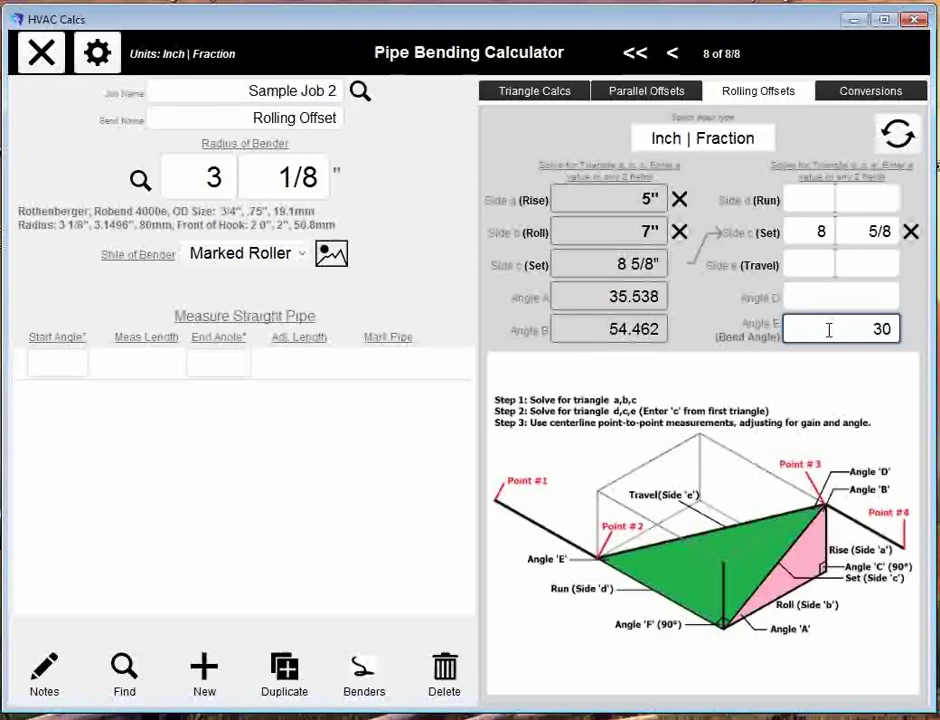
{"action": "key", "text": "Return"}
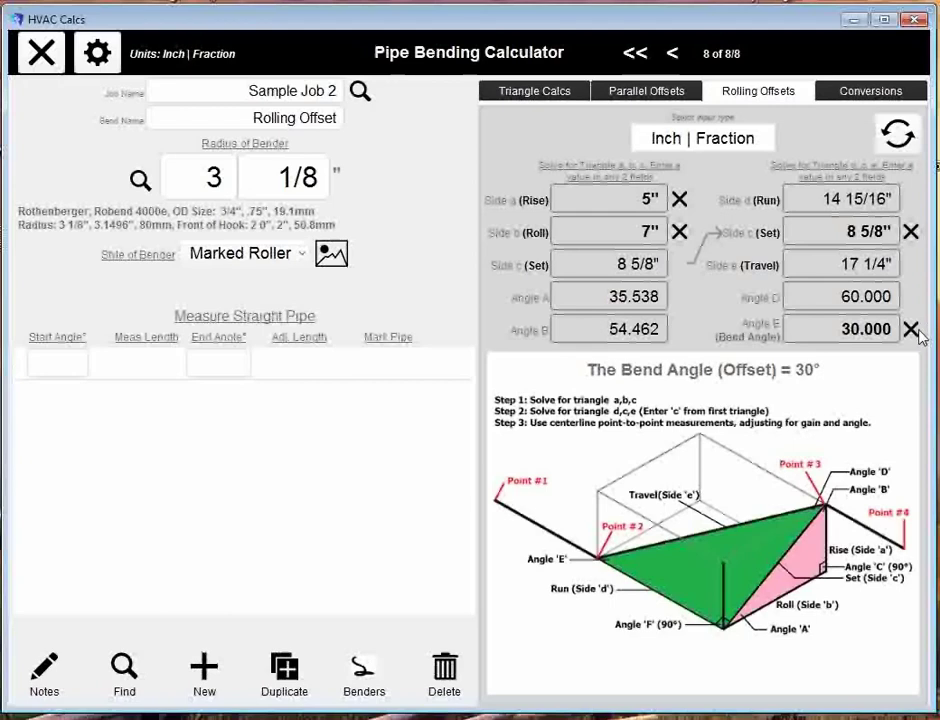
{"action": "left_click", "coordinate": [911, 232]}
{"action": "left_click", "coordinate": [881, 326]}
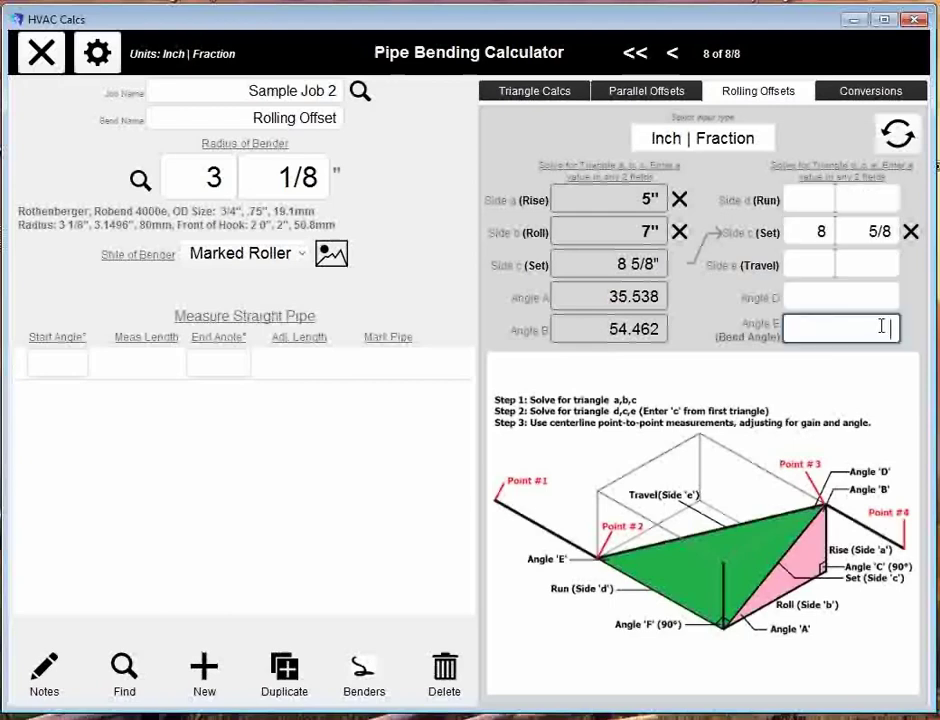
{"action": "key", "text": "Return"}
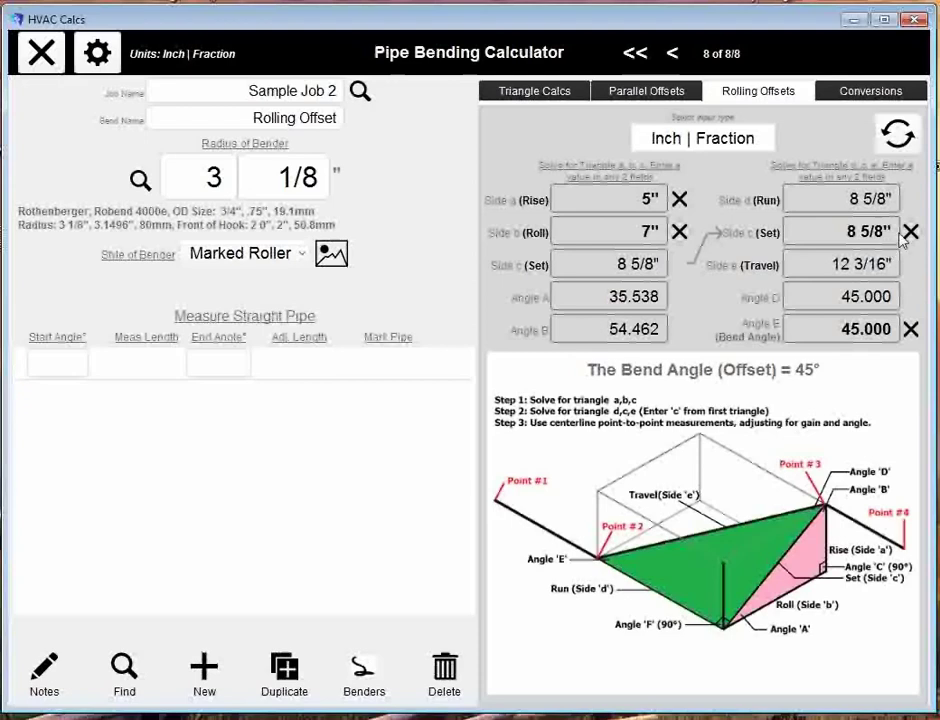
{"action": "left_click", "coordinate": [910, 328]}
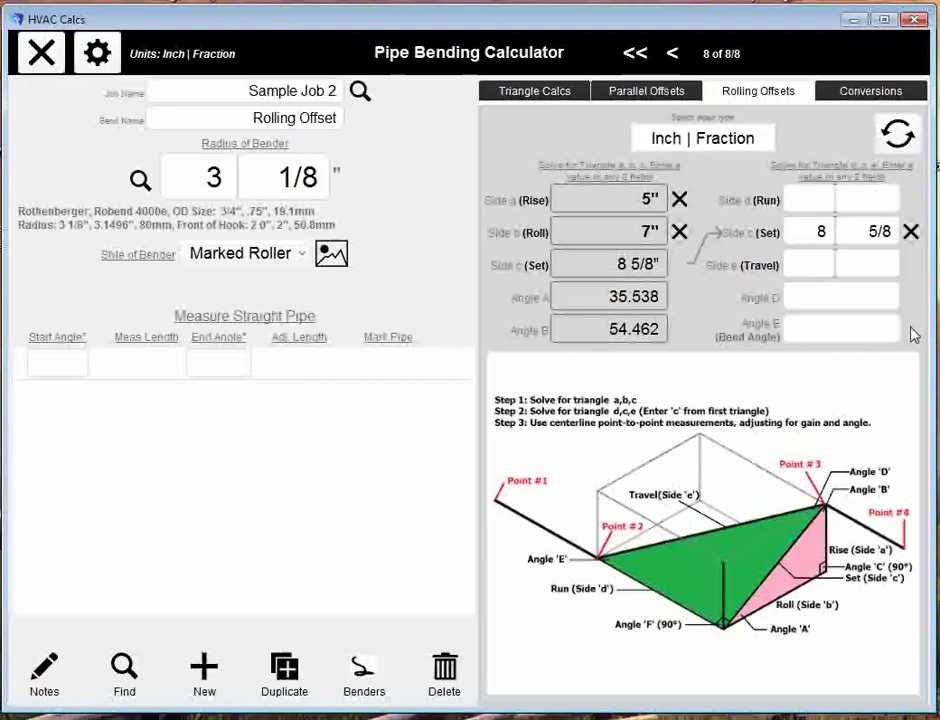
Enter a 30° bend angle, giving Run 14 15/16", Travel 17 1/4", Angle D 60.000.
{"action": "left_click", "coordinate": [849, 329]}
{"action": "type", "text": "30"}
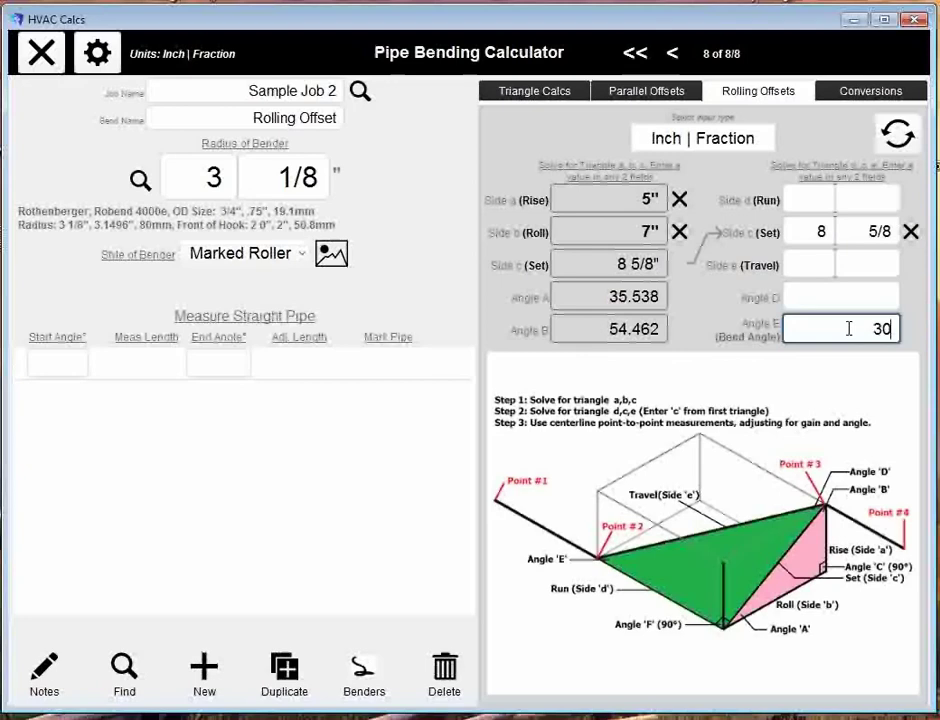
{"action": "key", "text": "Return"}
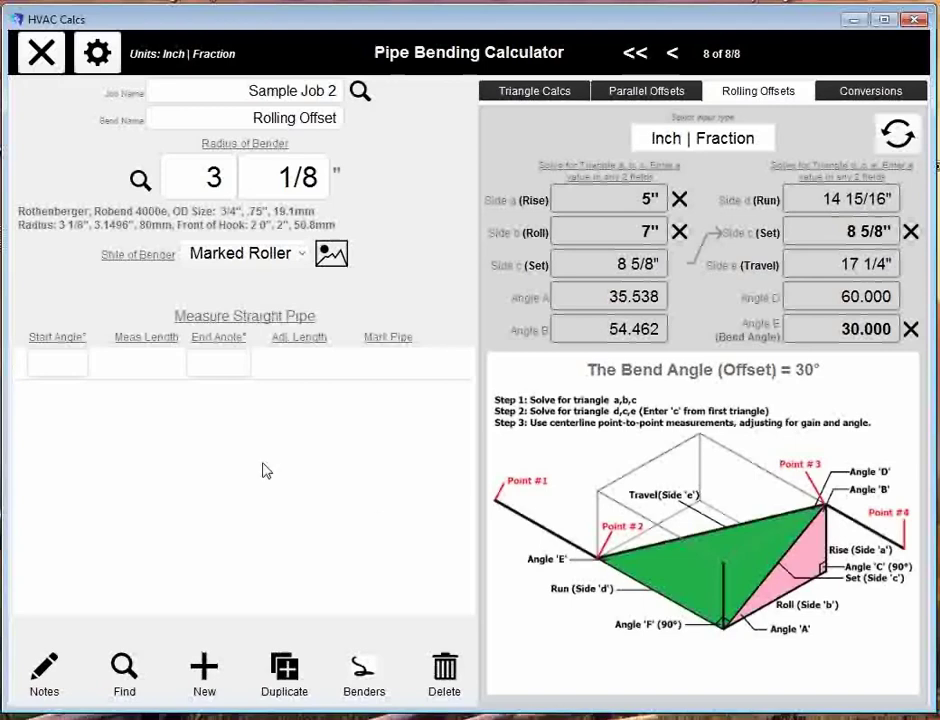
Fill straight-pipe row 1: start angle 0°, length 15 1/16", end angle 30°.
{"action": "left_click", "coordinate": [56, 360]}
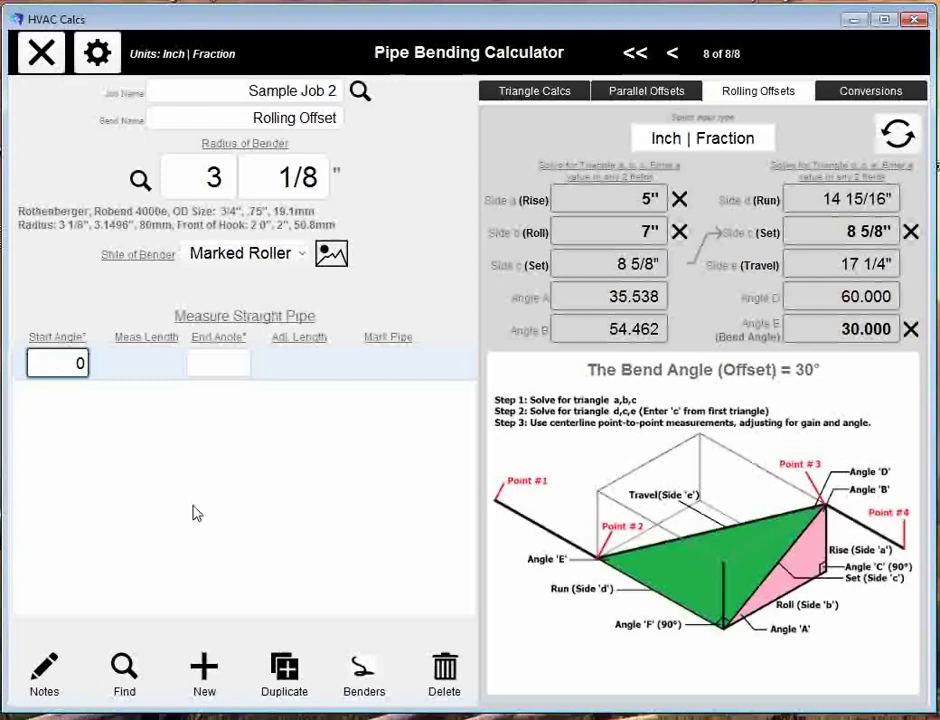
{"action": "key", "text": "Return"}
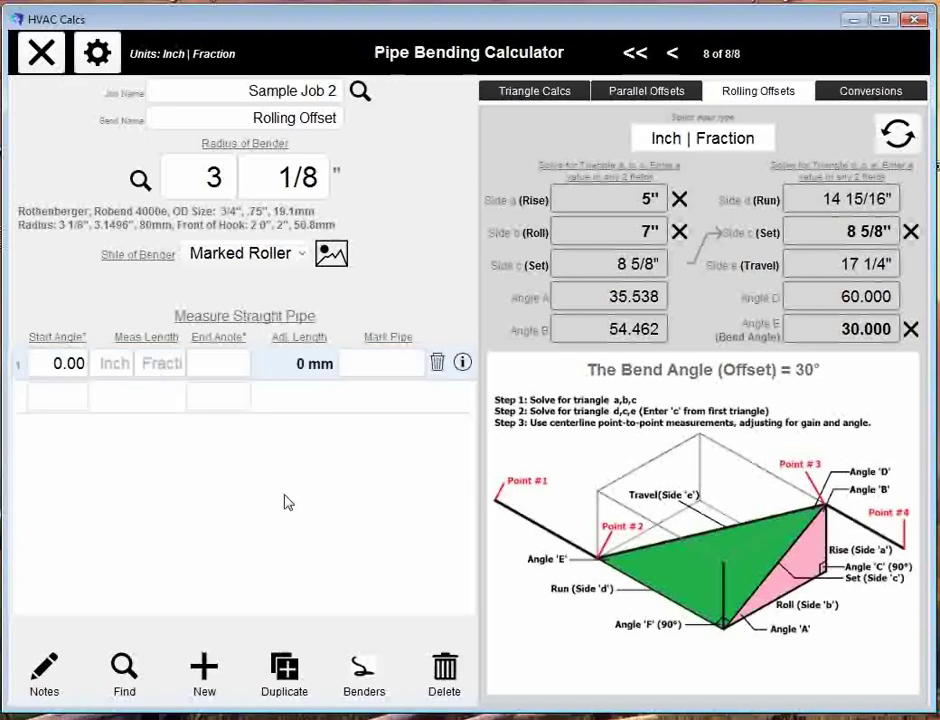
{"action": "left_click", "coordinate": [118, 368]}
{"action": "type", "text": "1"}
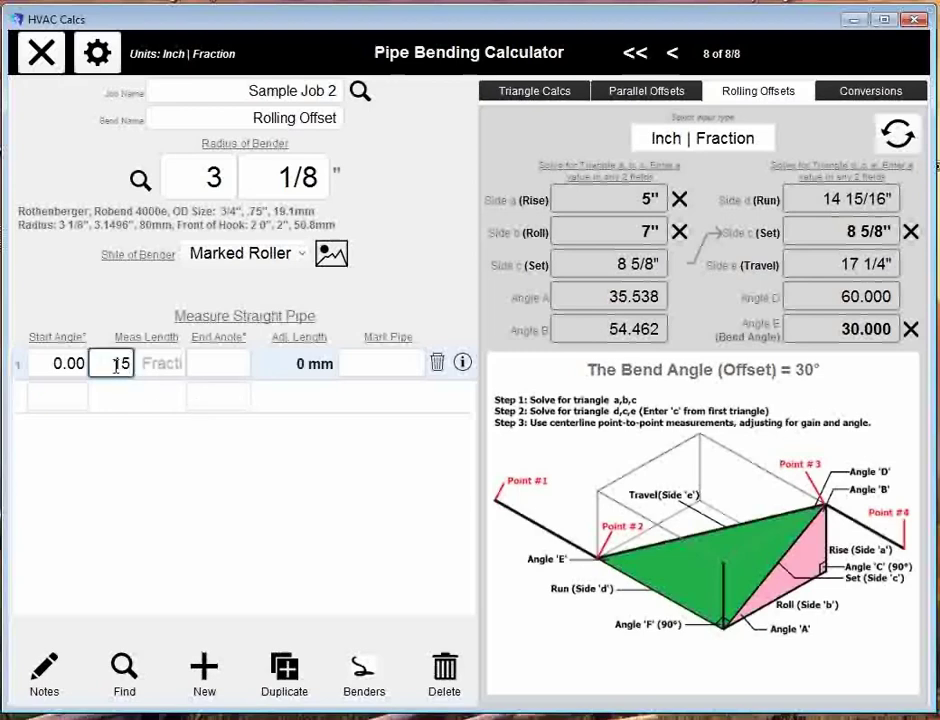
{"action": "type", "text": "5"}
{"action": "left_click", "coordinate": [168, 370]}
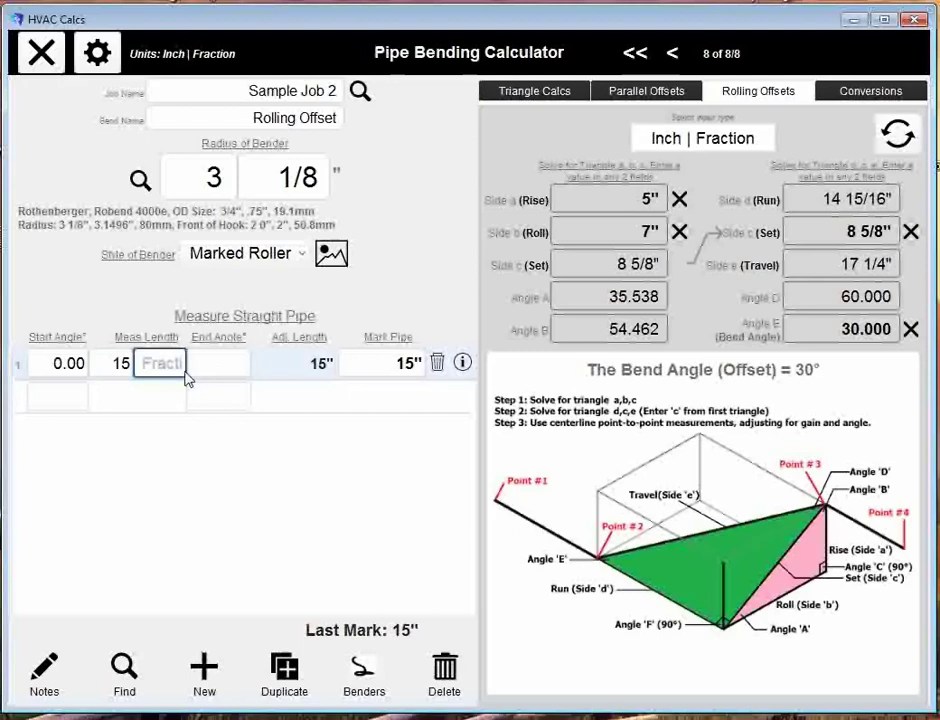
{"action": "type", "text": "1/16"}
{"action": "key", "text": "Return"}
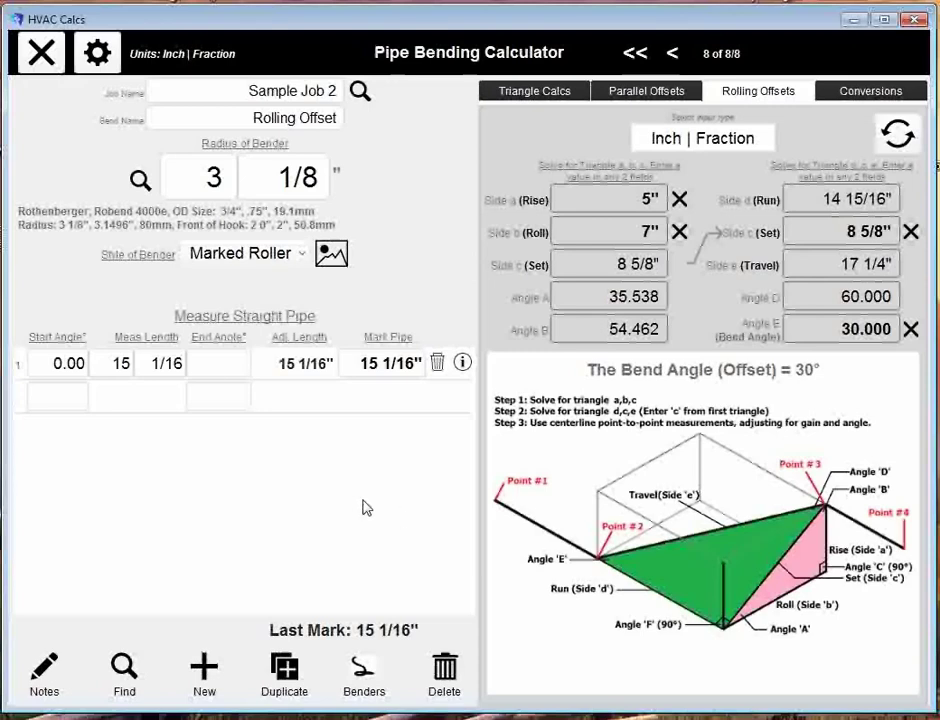
{"action": "left_click", "coordinate": [214, 369]}
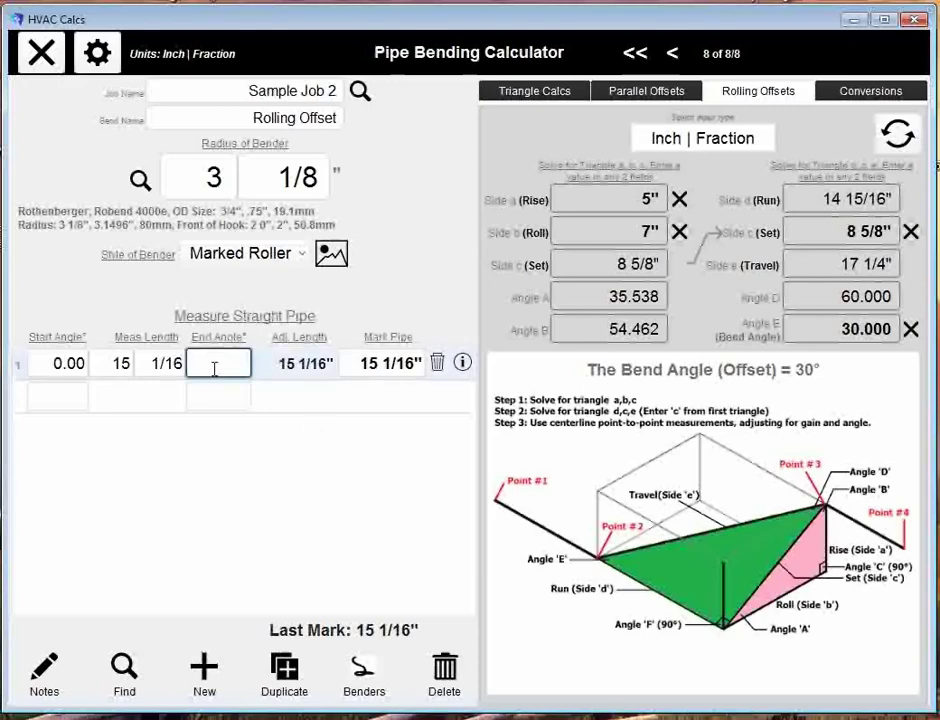
{"action": "type", "text": "30"}
{"action": "left_click", "coordinate": [175, 310]}
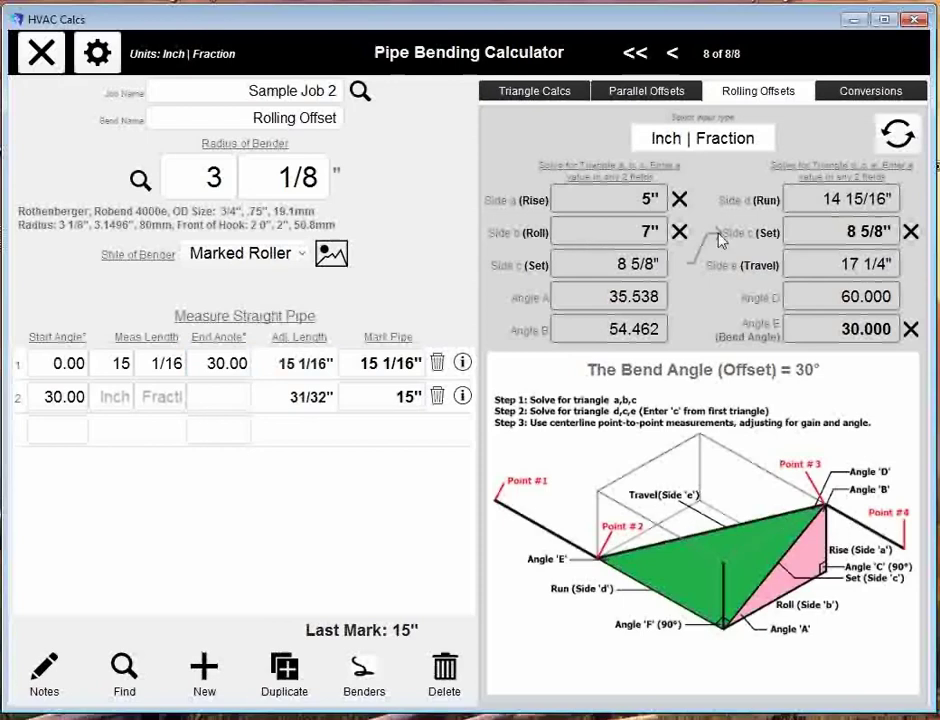
Fill straight-pipe row 2 with length 17 1/4" and end angle 30°.
{"action": "left_click", "coordinate": [120, 397]}
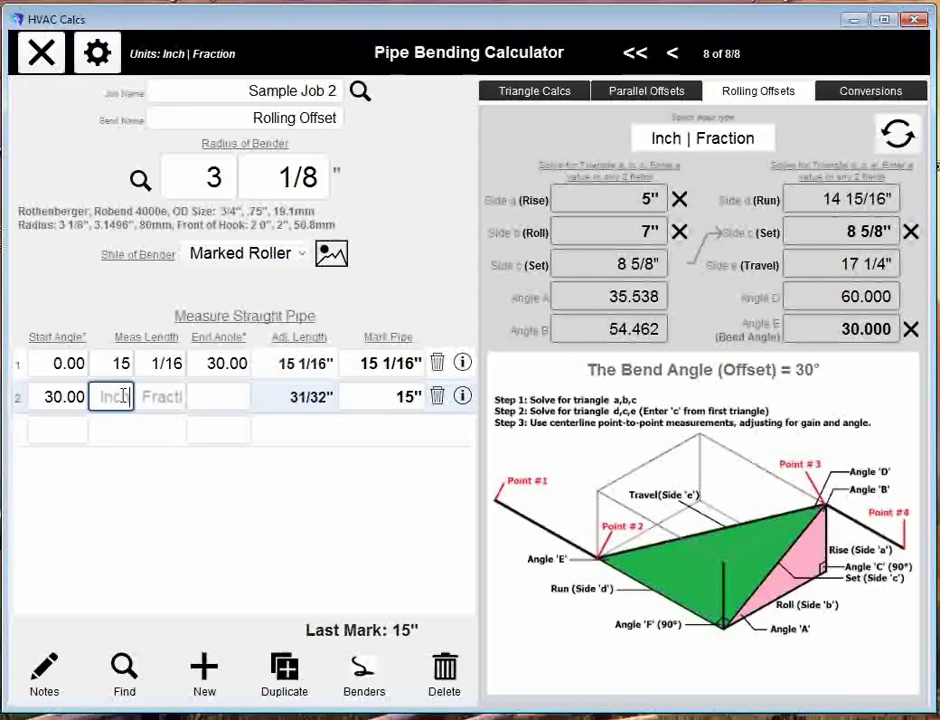
{"action": "type", "text": "17"}
{"action": "left_click", "coordinate": [165, 397]}
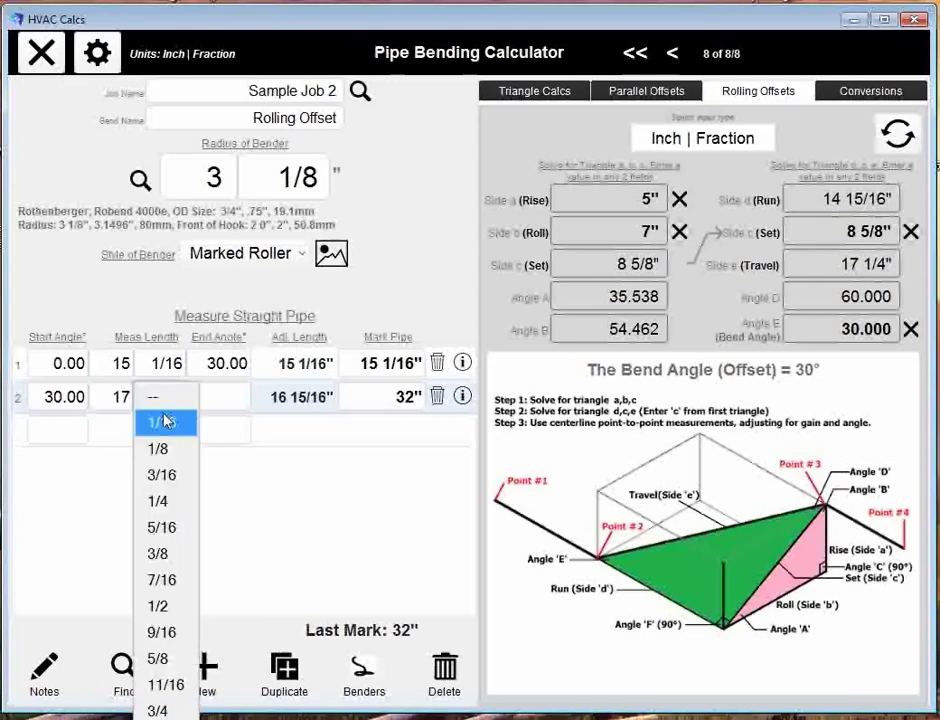
{"action": "left_click", "coordinate": [165, 502]}
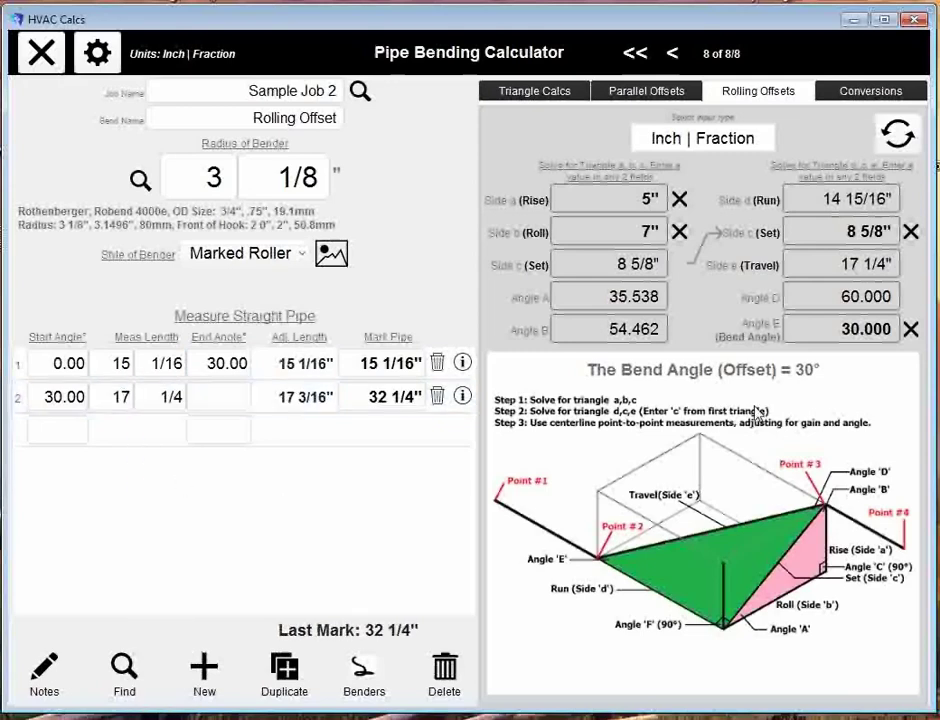
{"action": "left_click", "coordinate": [225, 396]}
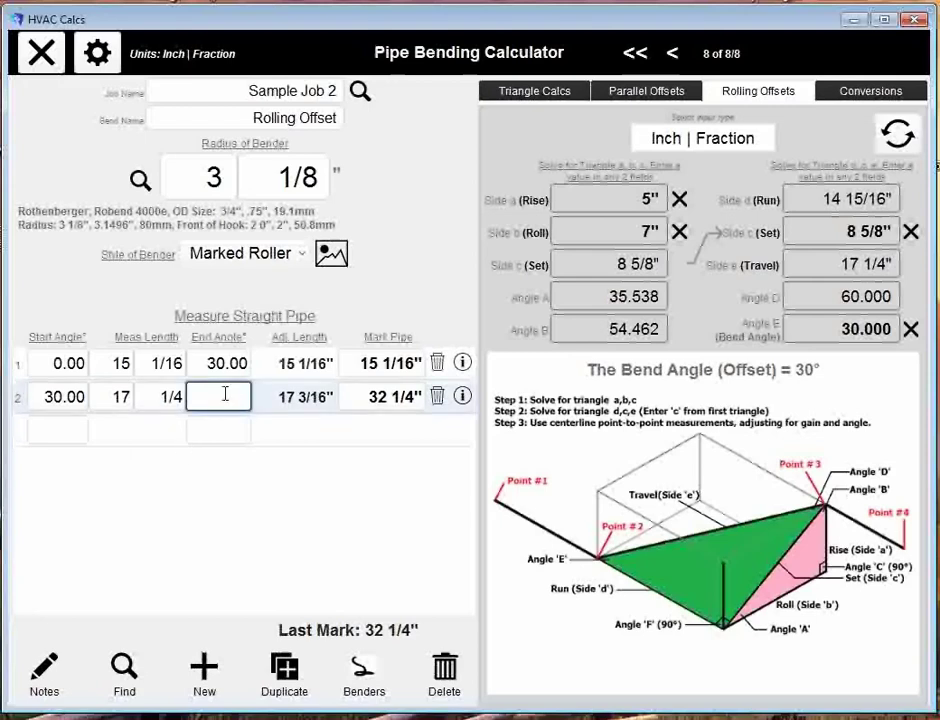
{"action": "type", "text": "30"}
{"action": "left_click", "coordinate": [55, 431]}
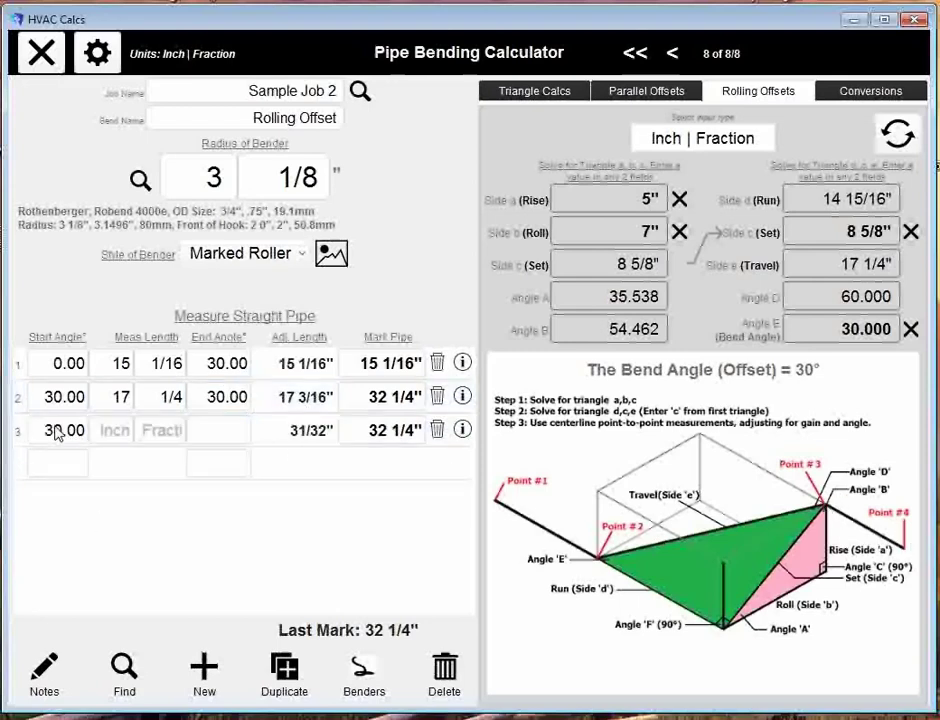
Give row 3 a 30° start and 18 1/2" length, making the last mark 50 3/4".
{"action": "left_click", "coordinate": [118, 430]}
{"action": "type", "text": "18"}
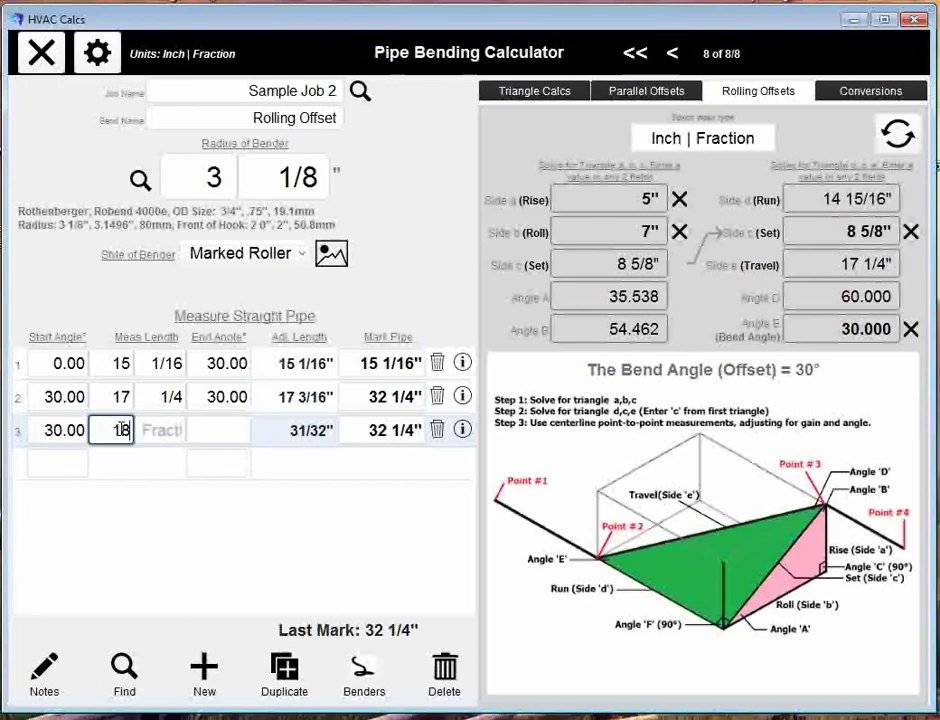
{"action": "left_click", "coordinate": [155, 431]}
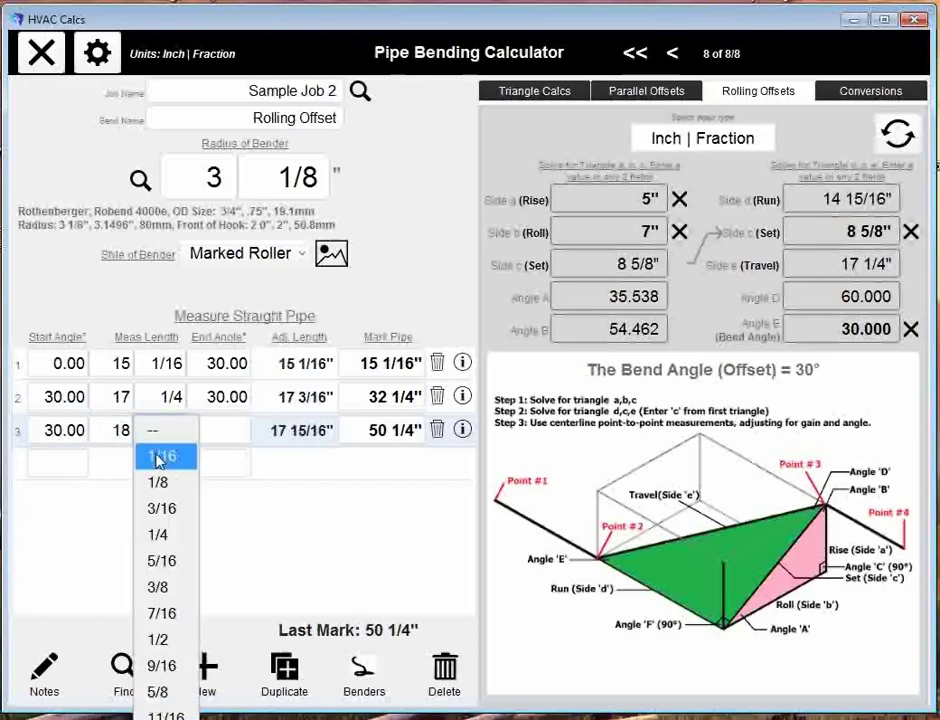
{"action": "left_click", "coordinate": [163, 641]}
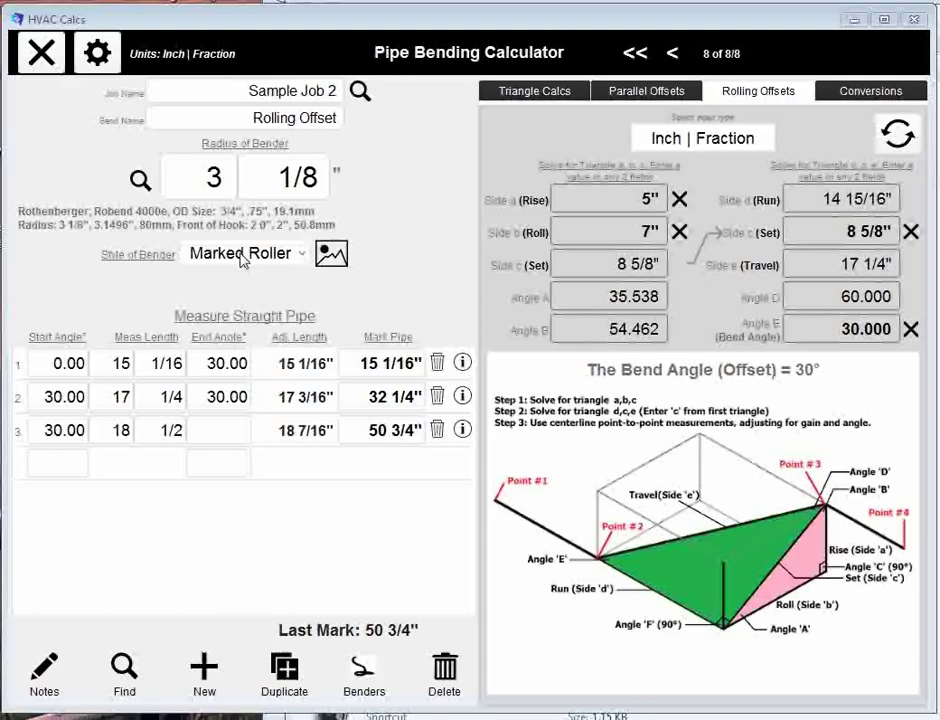
Switch the bender style to Front of Hook and preview the bender styles diagram.
{"action": "left_click", "coordinate": [243, 257]}
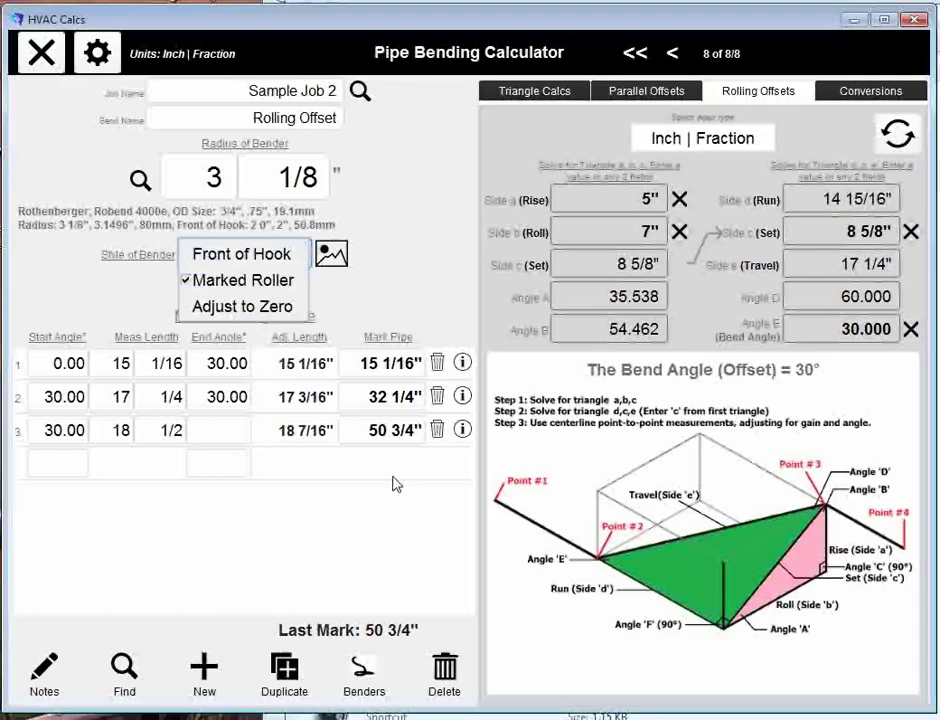
{"action": "left_click", "coordinate": [260, 254]}
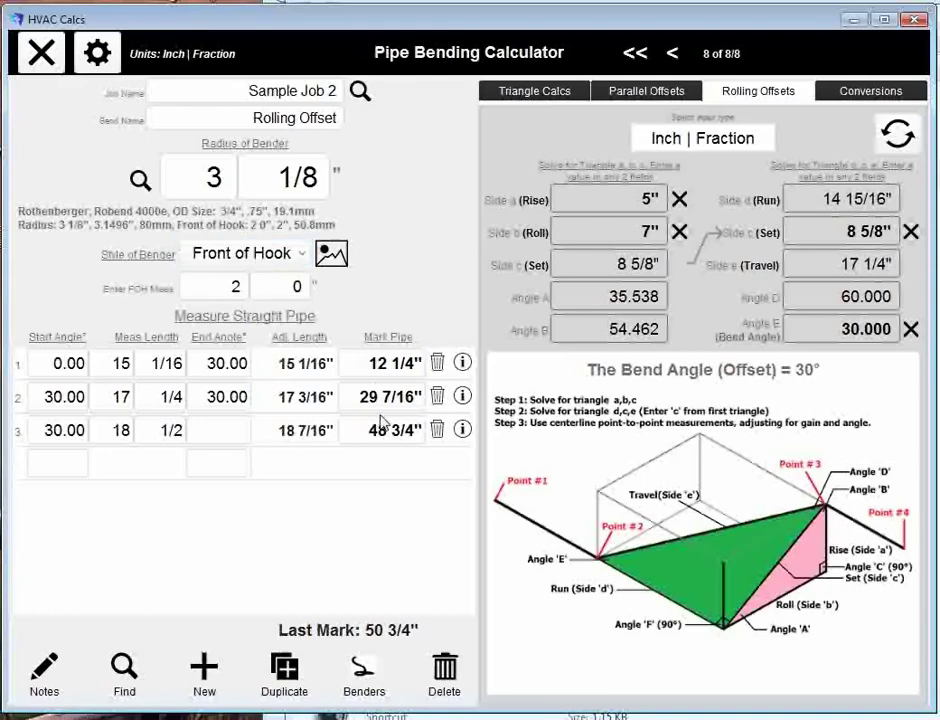
{"action": "left_click", "coordinate": [247, 262]}
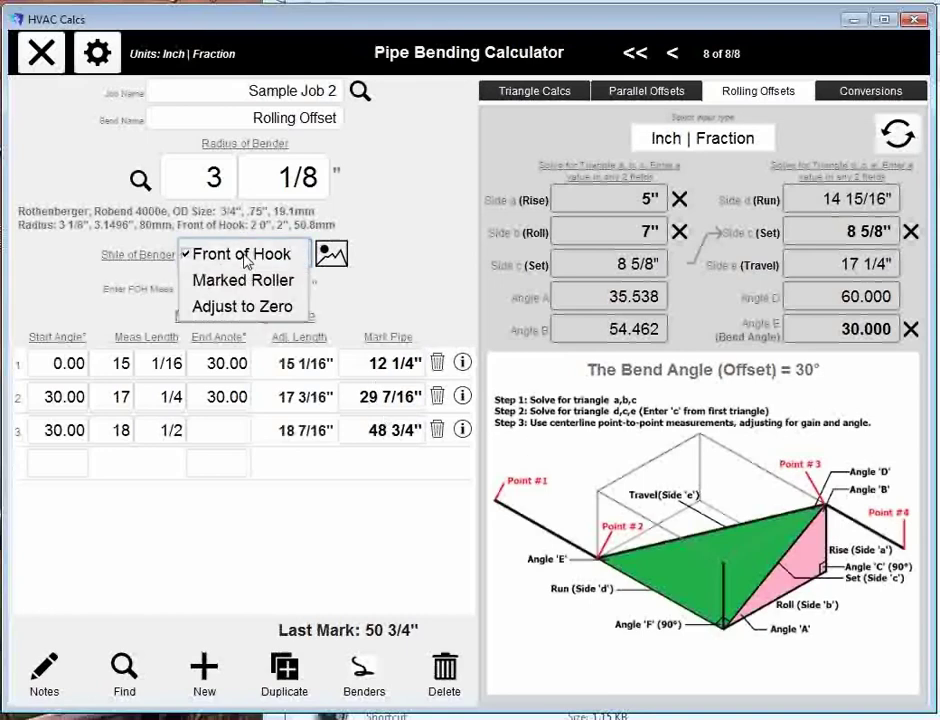
{"action": "left_click", "coordinate": [416, 313]}
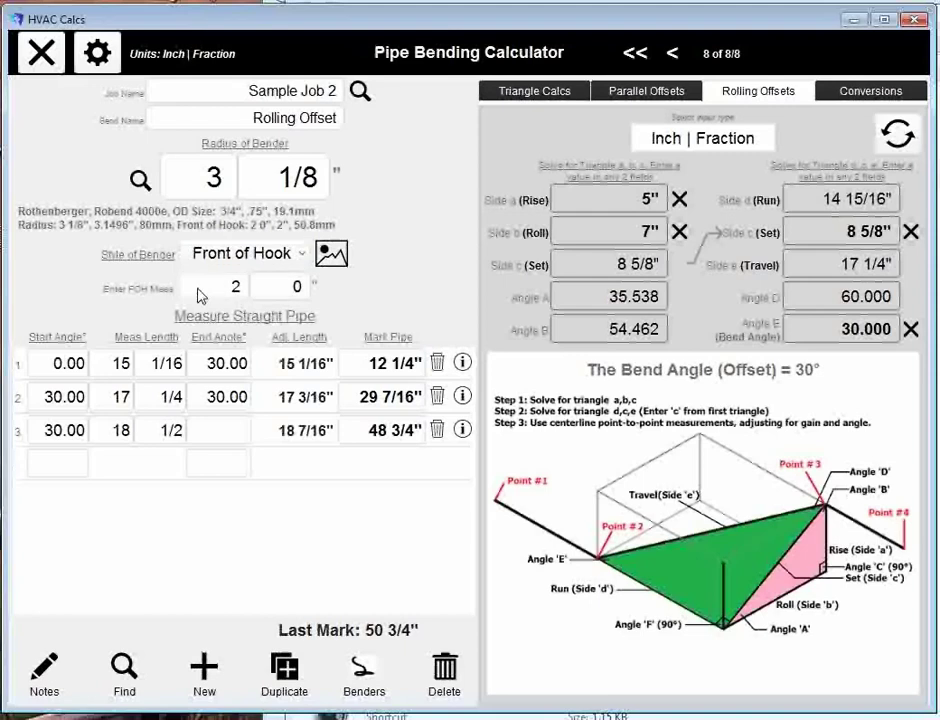
{"action": "left_click", "coordinate": [256, 288]}
{"action": "left_click", "coordinate": [331, 253]}
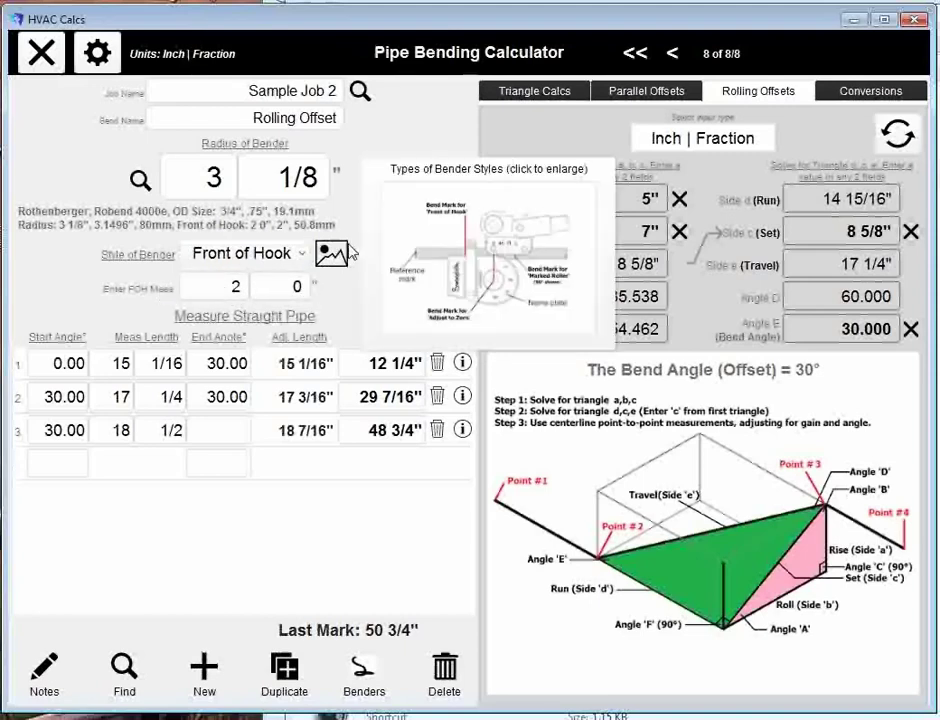
View the enlarged BenderTypes diagram in Windows Photo Viewer, then close it.
{"action": "left_click", "coordinate": [528, 268]}
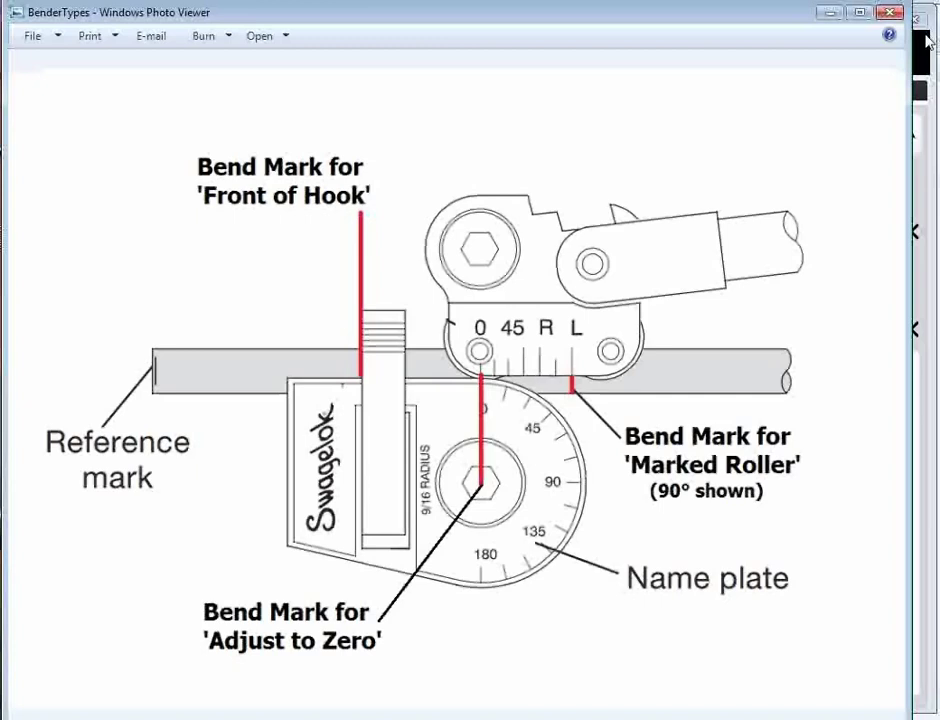
{"action": "left_click", "coordinate": [891, 13]}
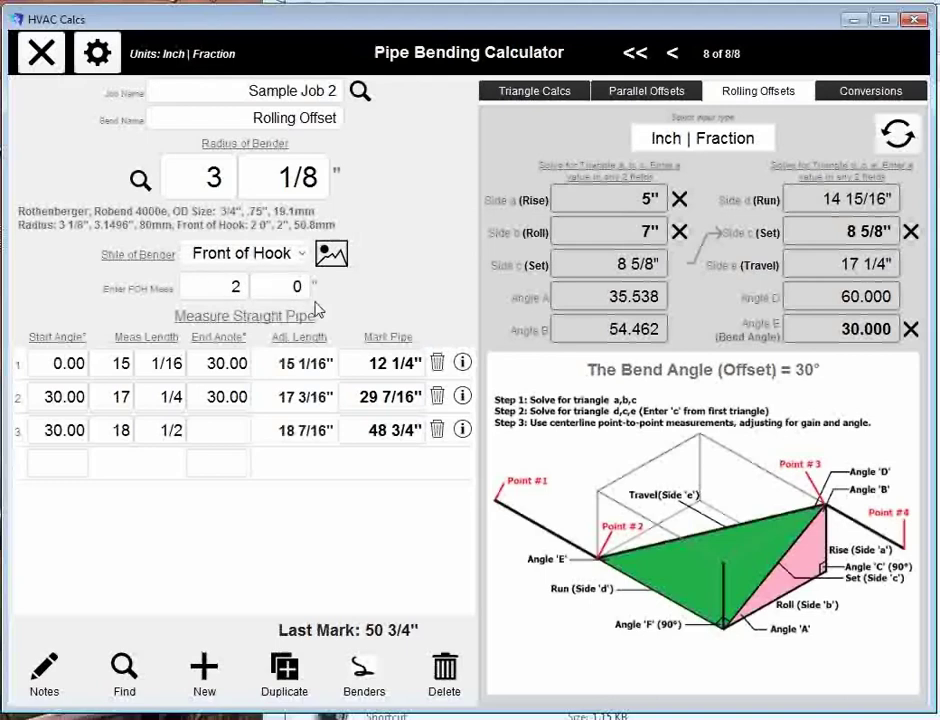
Switch the bender style to Marked Roller, then to Adjust to Zero (marks 14 1/4", 31 7/16", 50 3/4").
{"action": "left_click", "coordinate": [270, 257]}
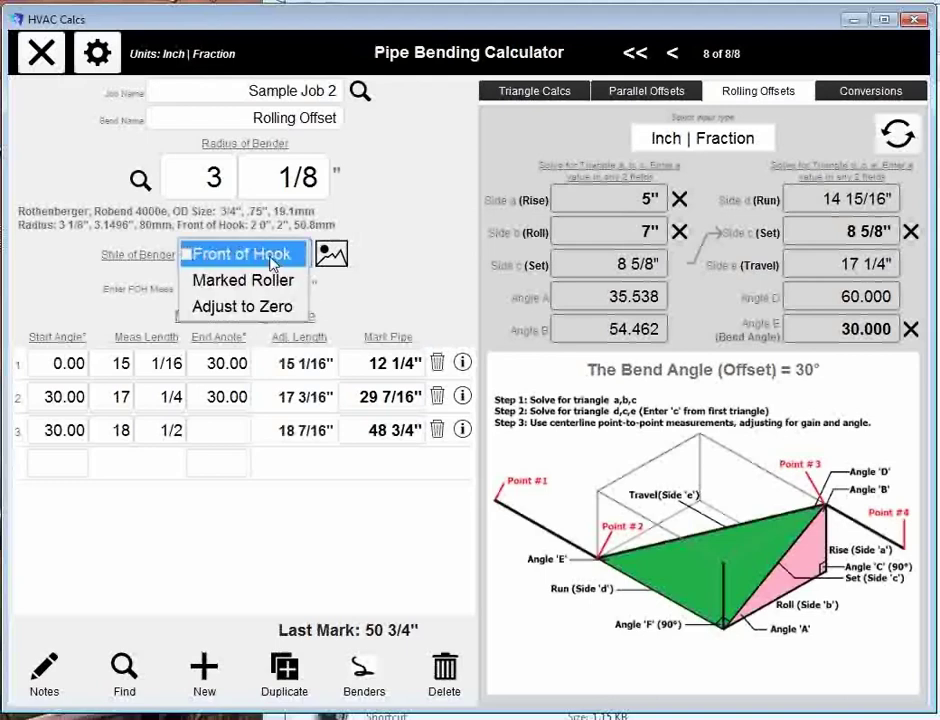
{"action": "left_click", "coordinate": [250, 281]}
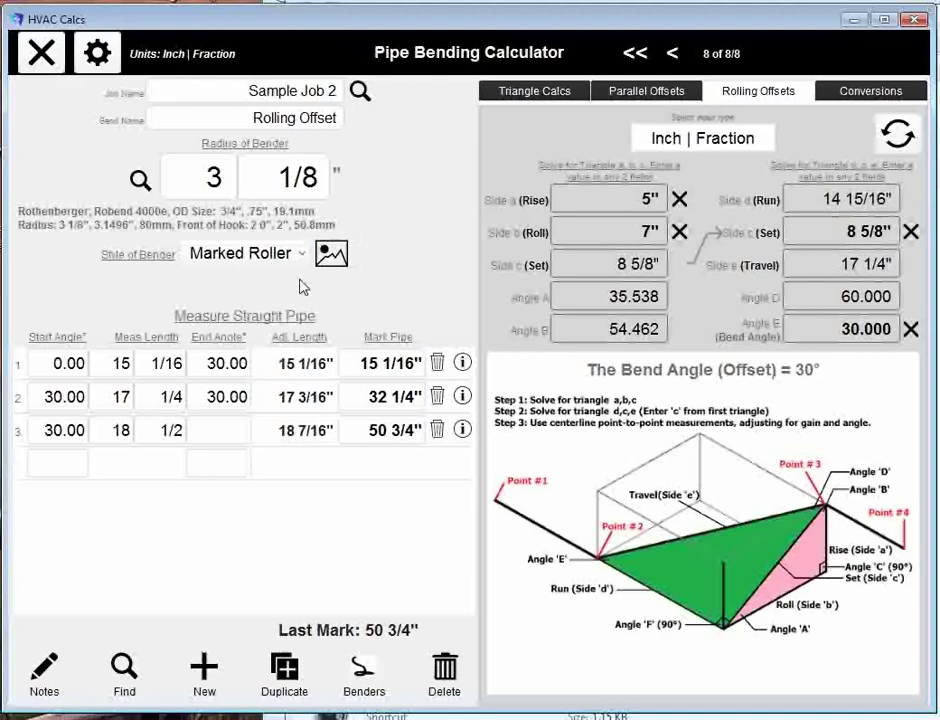
{"action": "left_click", "coordinate": [270, 258]}
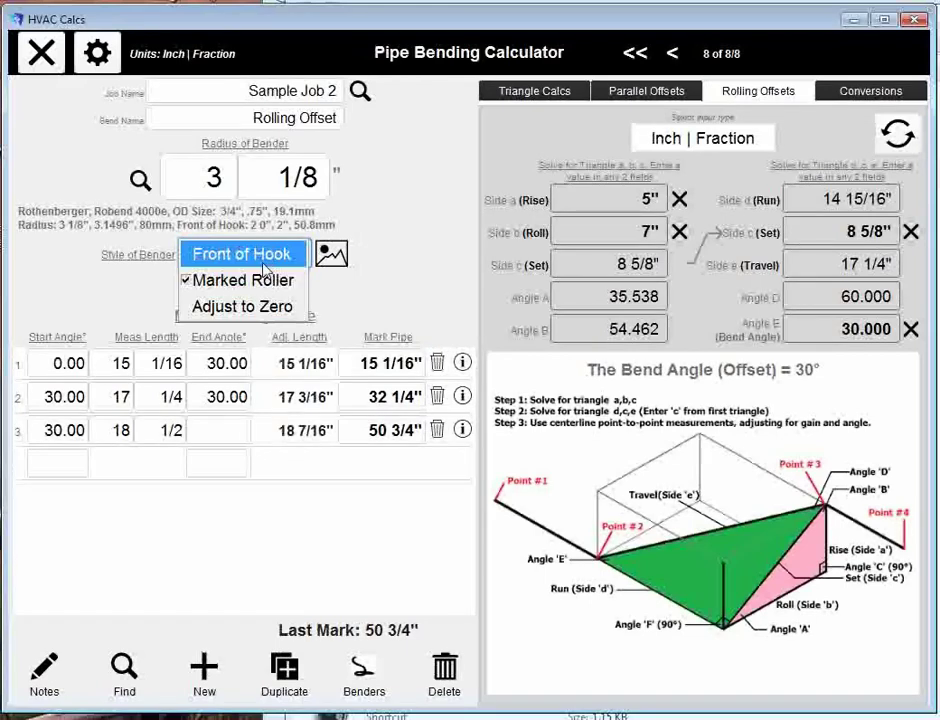
{"action": "left_click", "coordinate": [266, 307]}
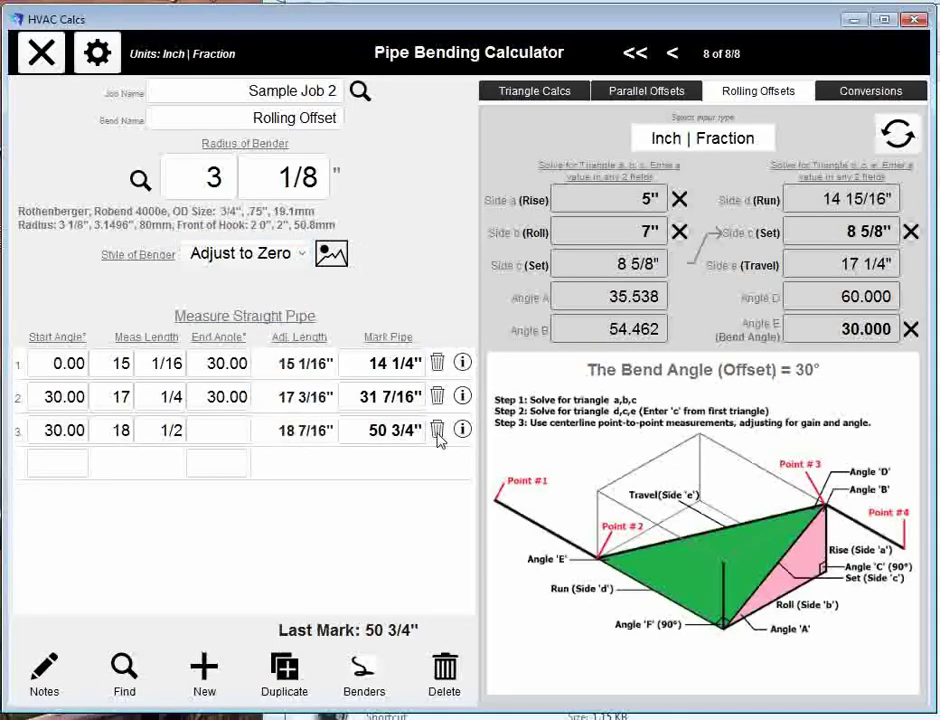